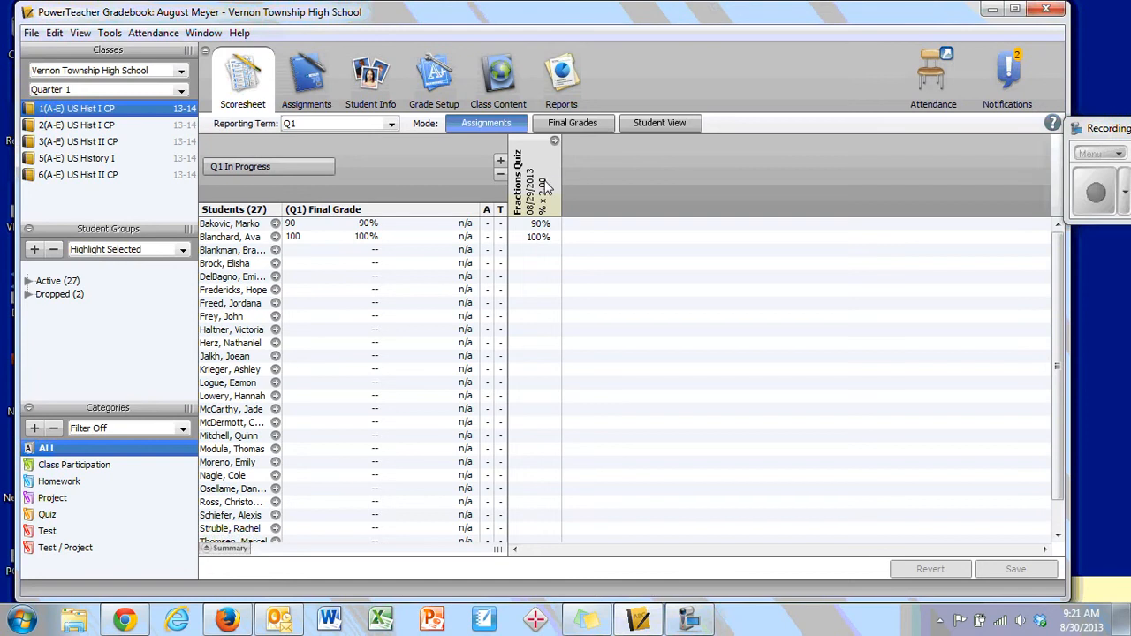
pyautogui.click(532, 241)
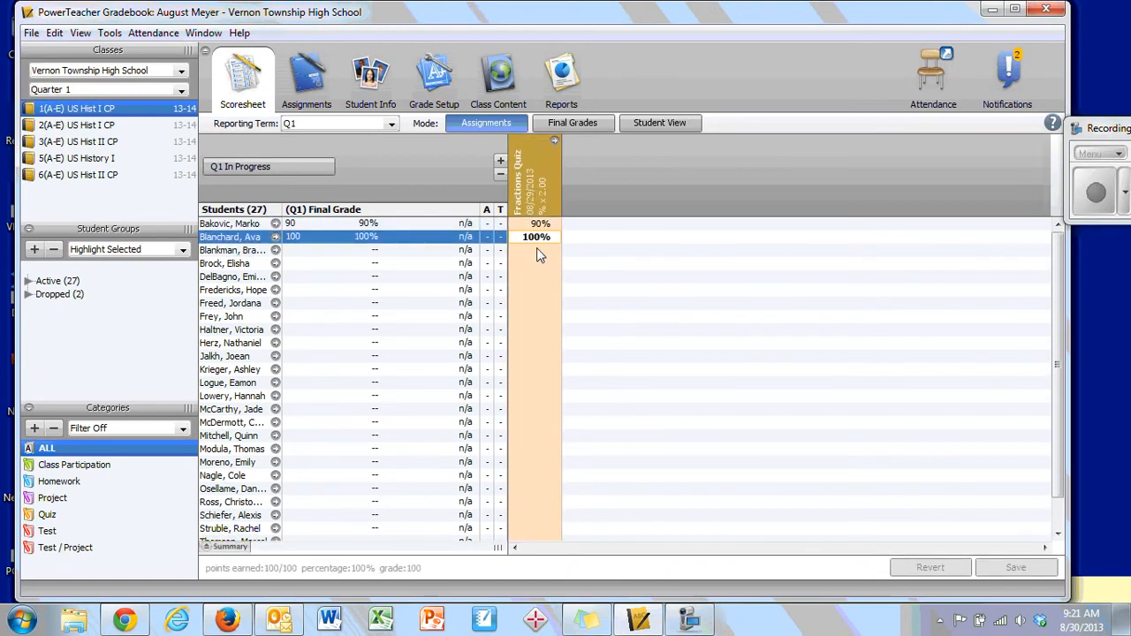
pyautogui.click(537, 251)
pyautogui.click(540, 276)
pyautogui.click(538, 292)
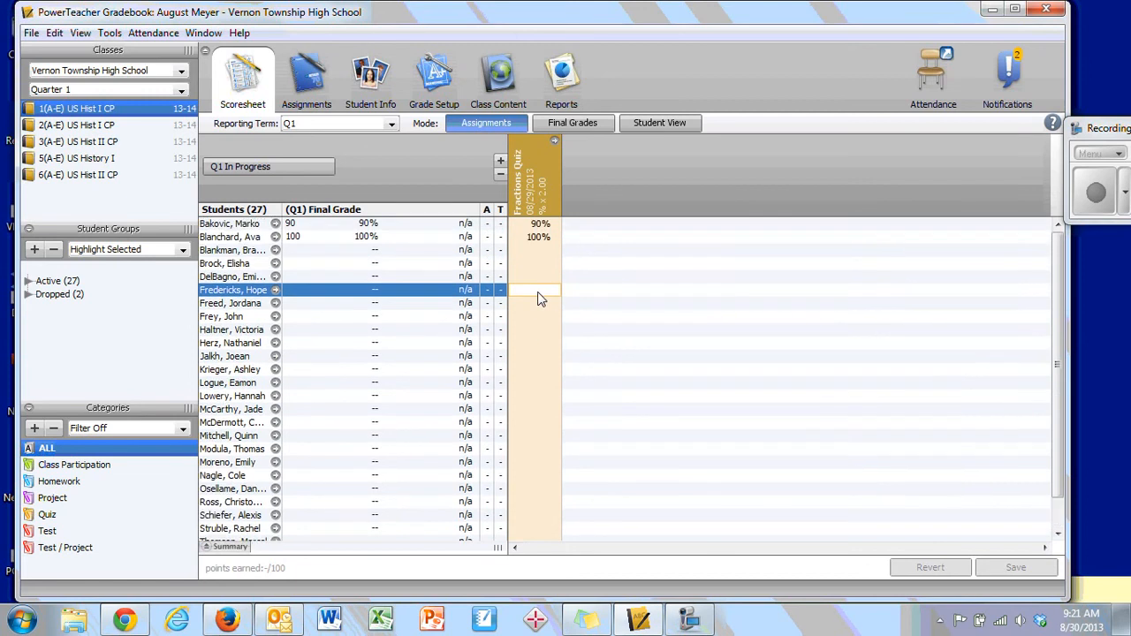
pyautogui.scroll(-1, 540, 299)
pyautogui.scroll(1, 540, 299)
# - Enter Fractions Quiz scores of 80 for the eleventh student and 65 for the eighth student in the list
pyautogui.click(546, 356)
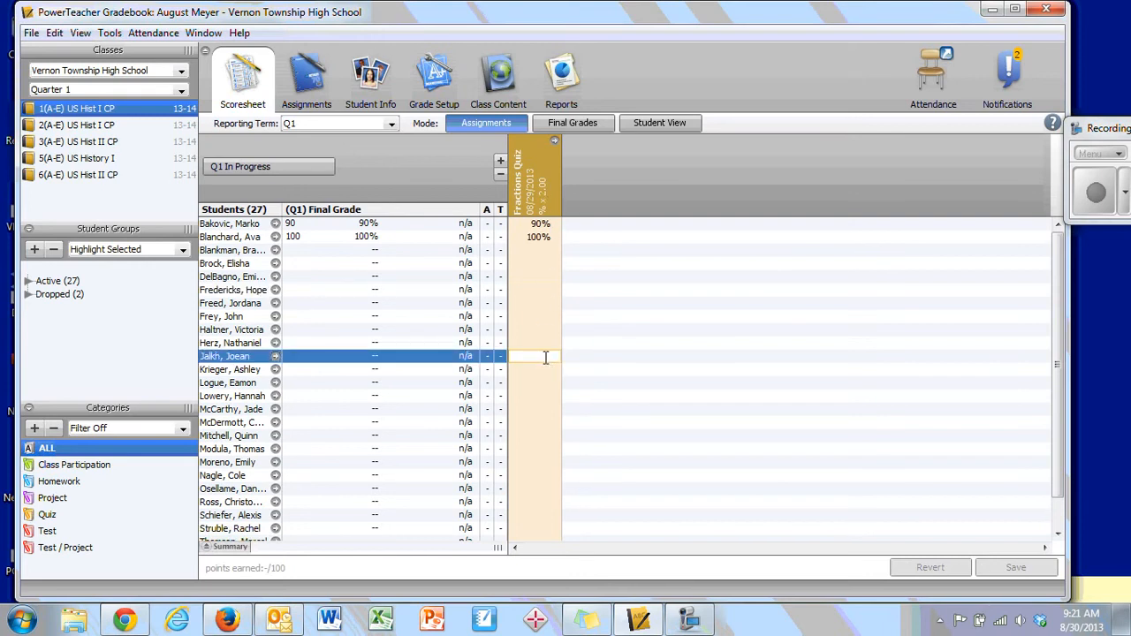
pyautogui.click(545, 358)
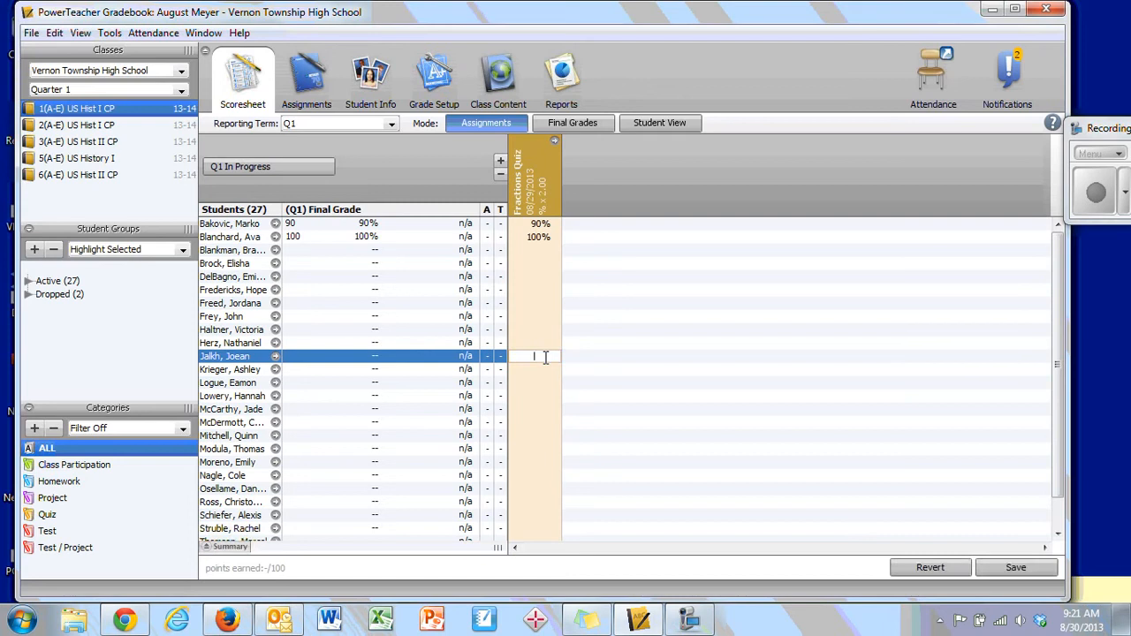
pyautogui.write('80')
pyautogui.press('Return')
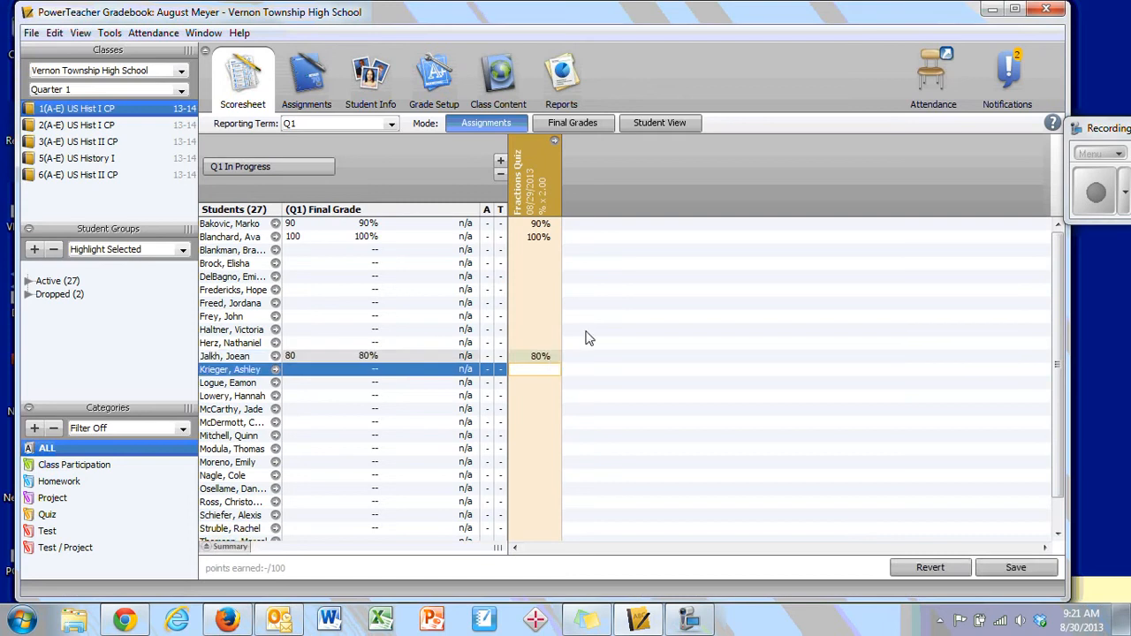
pyautogui.click(545, 318)
pyautogui.click(539, 316)
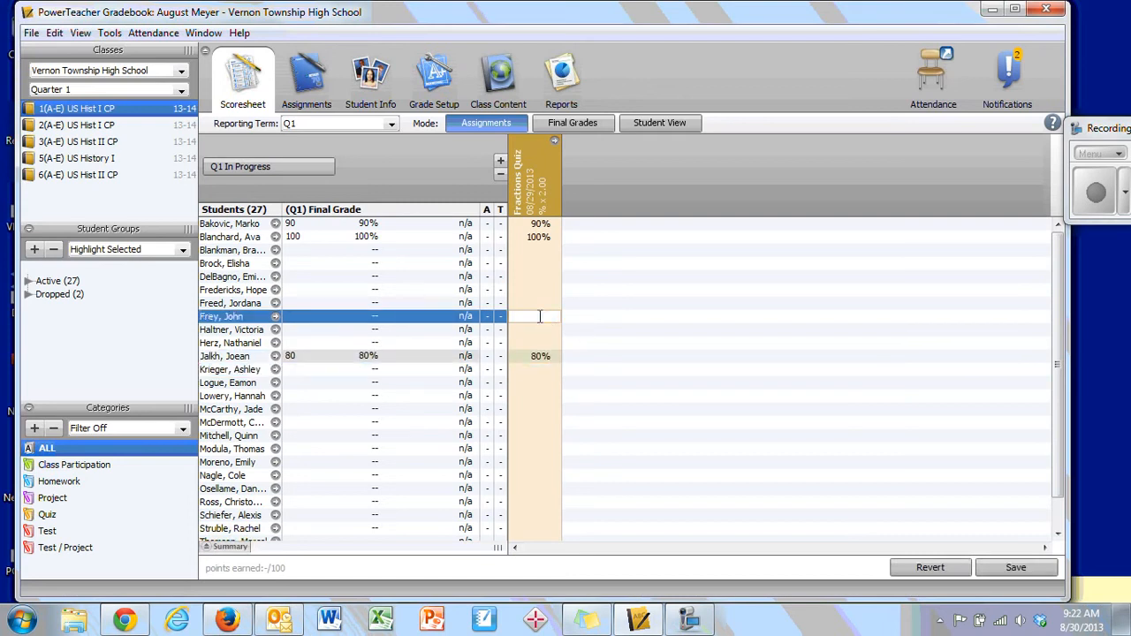
pyautogui.write('65')
pyautogui.press('Return')
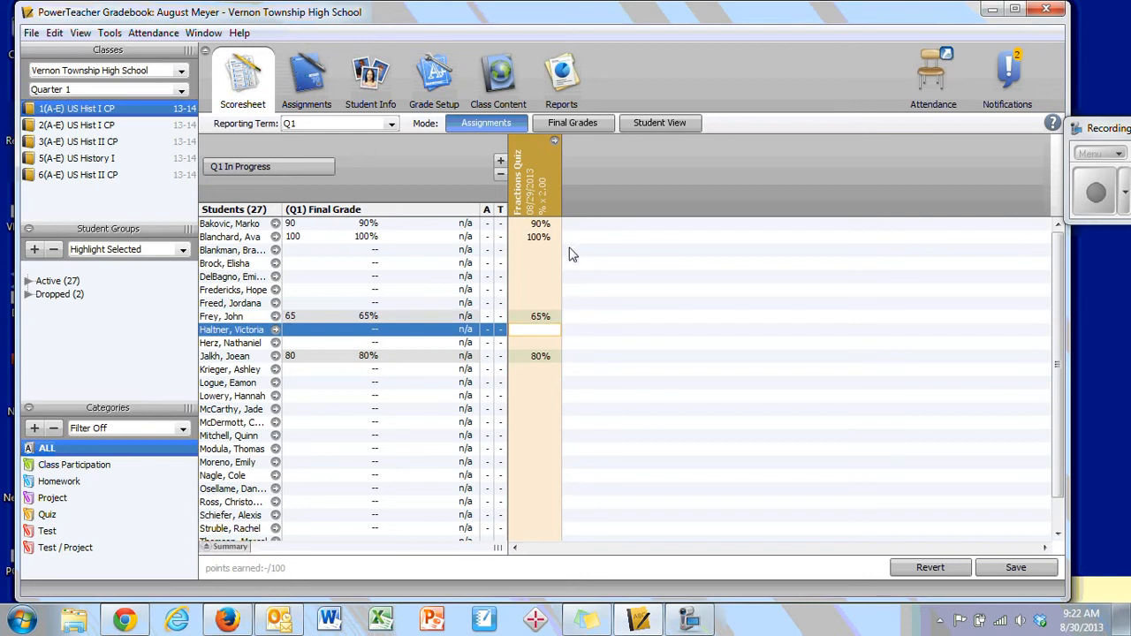
# - Fill a score of 100 for all Fractions Quiz items with no score
pyautogui.rightClick(543, 203)
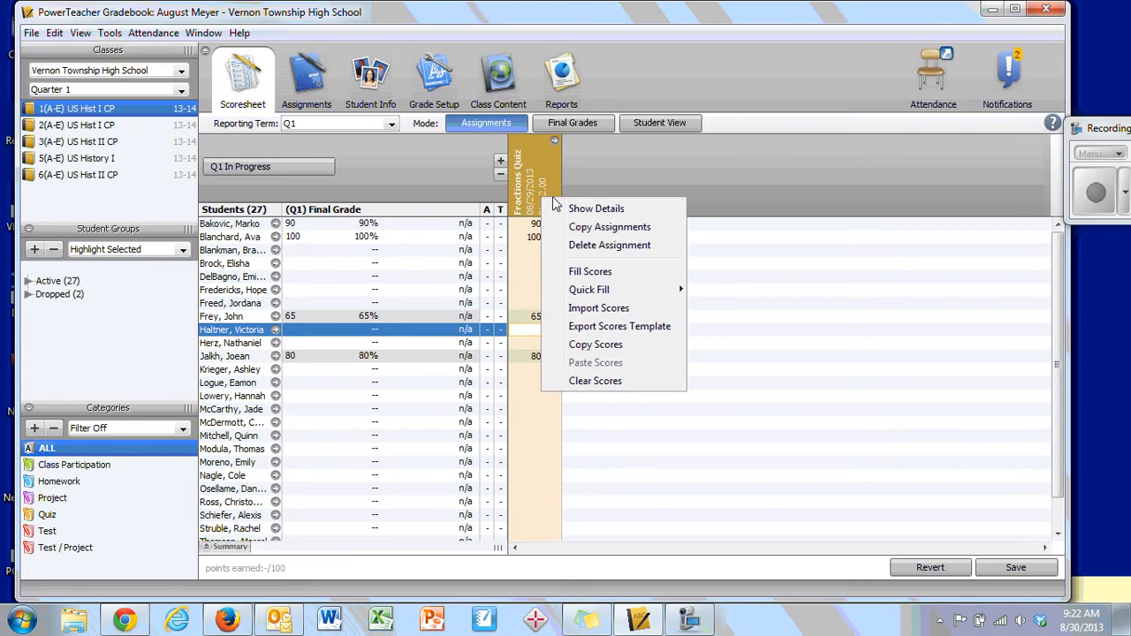
pyautogui.click(590, 274)
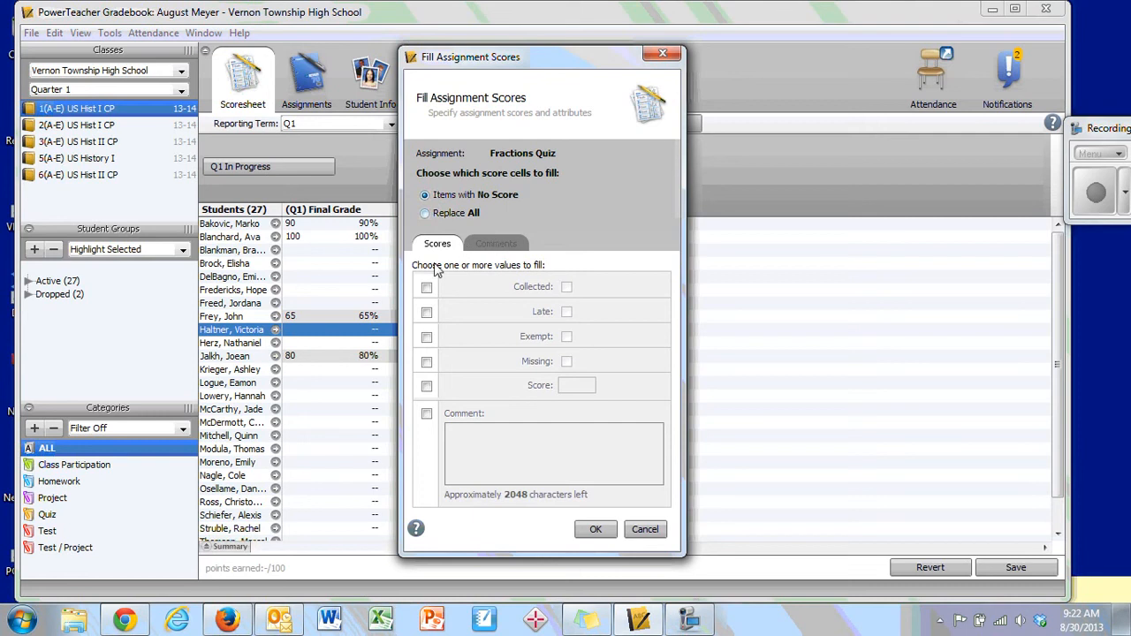
pyautogui.click(426, 387)
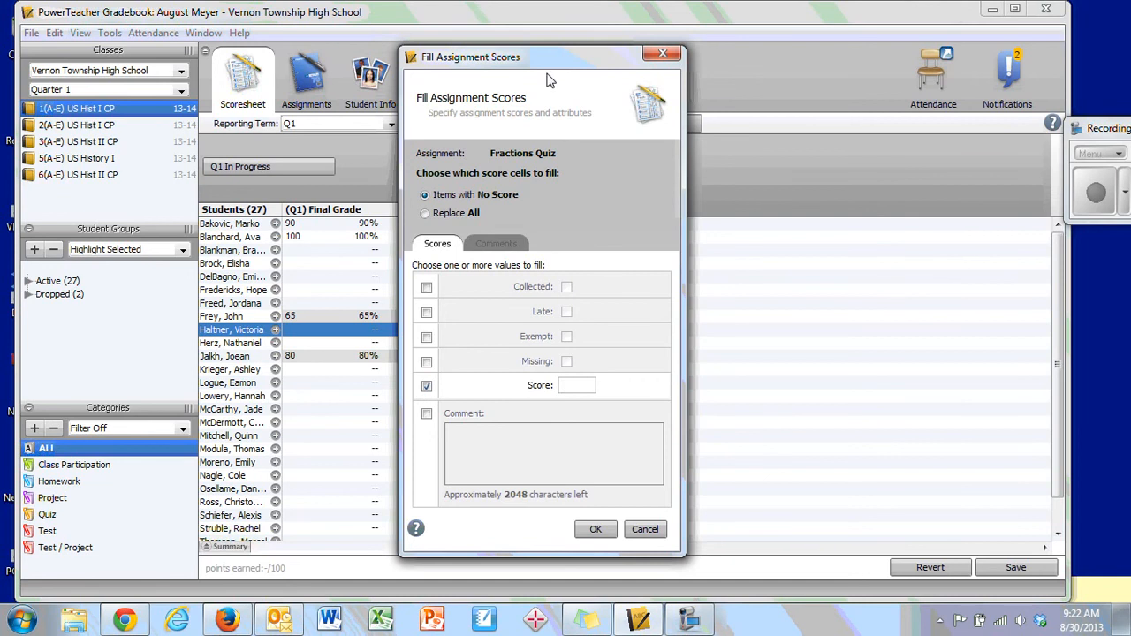
pyautogui.moveTo(548, 60); pyautogui.dragTo(802, 60)
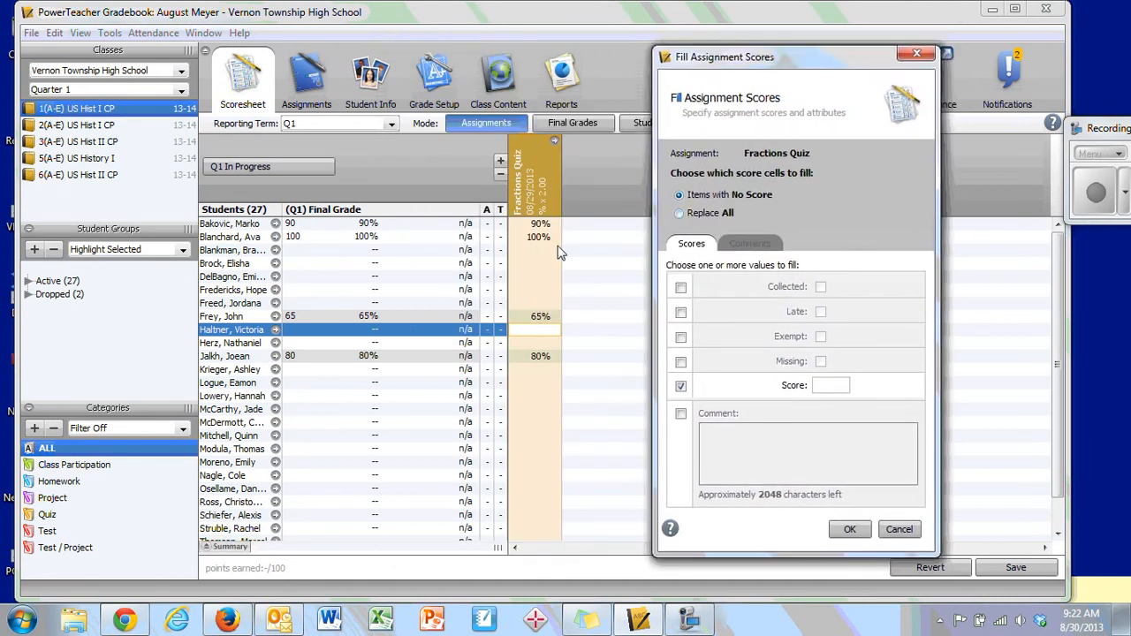
pyautogui.click(838, 387)
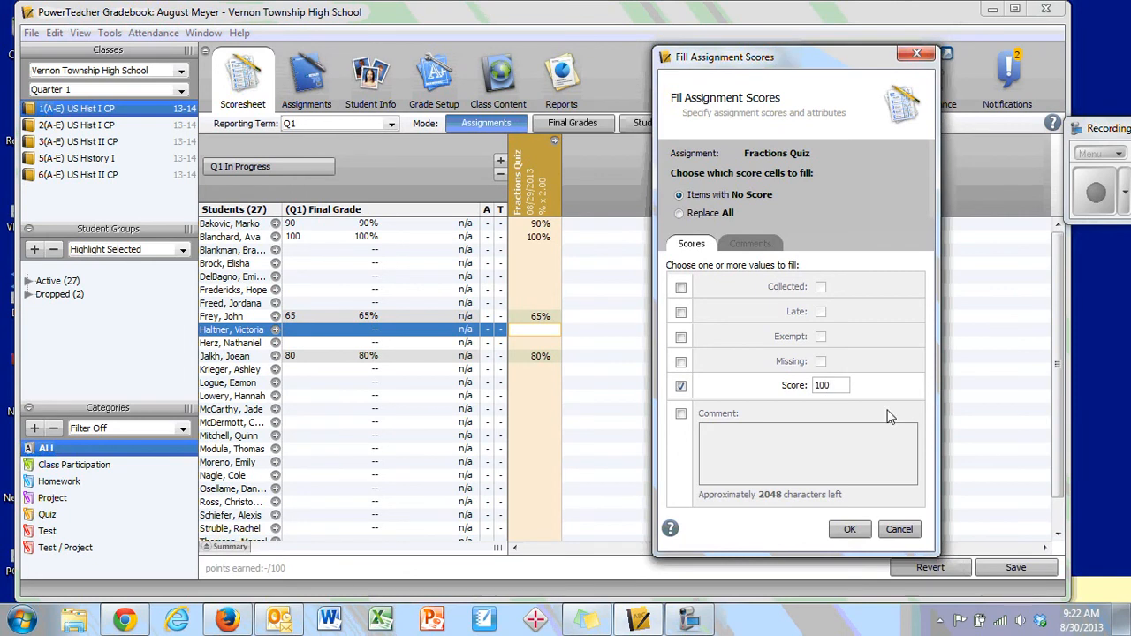
pyautogui.click(850, 529)
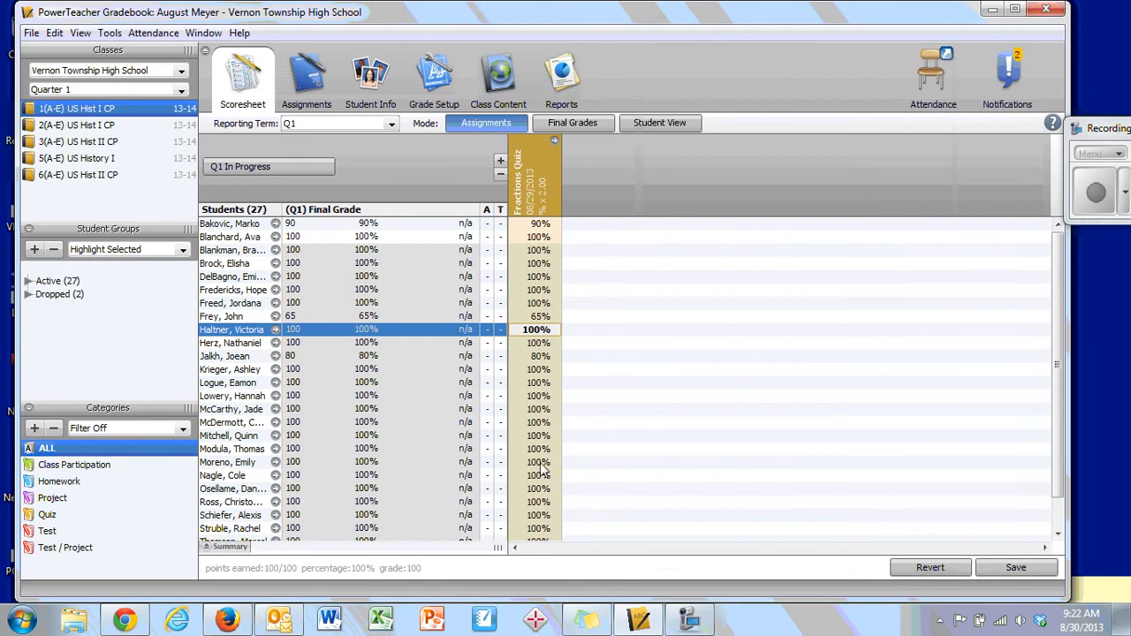
pyautogui.click(554, 224)
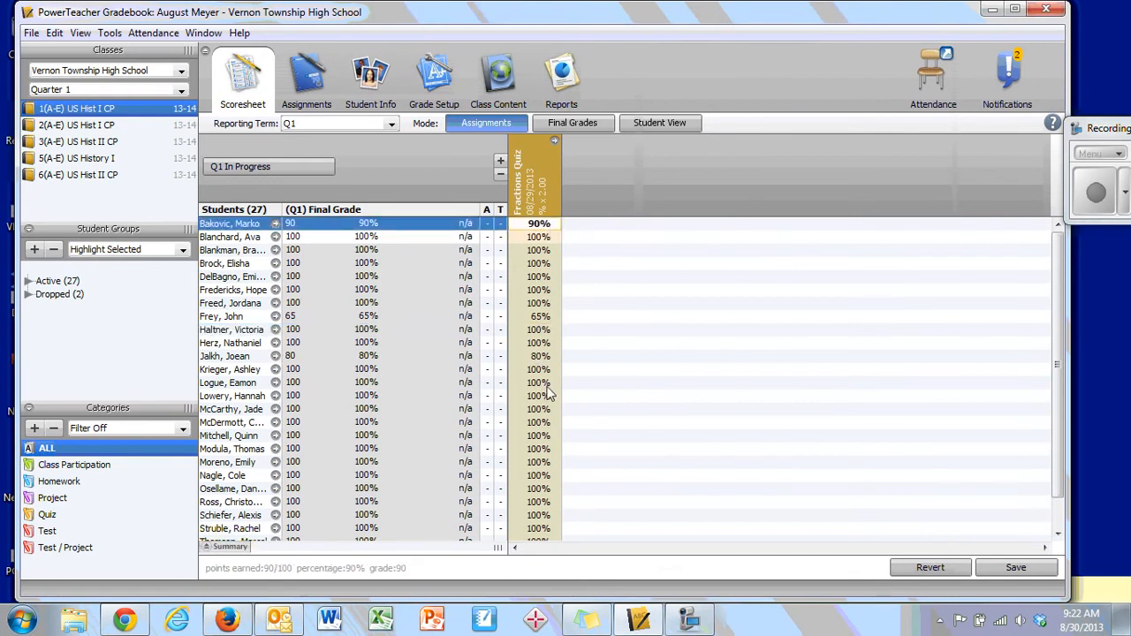
pyautogui.rightClick(536, 178)
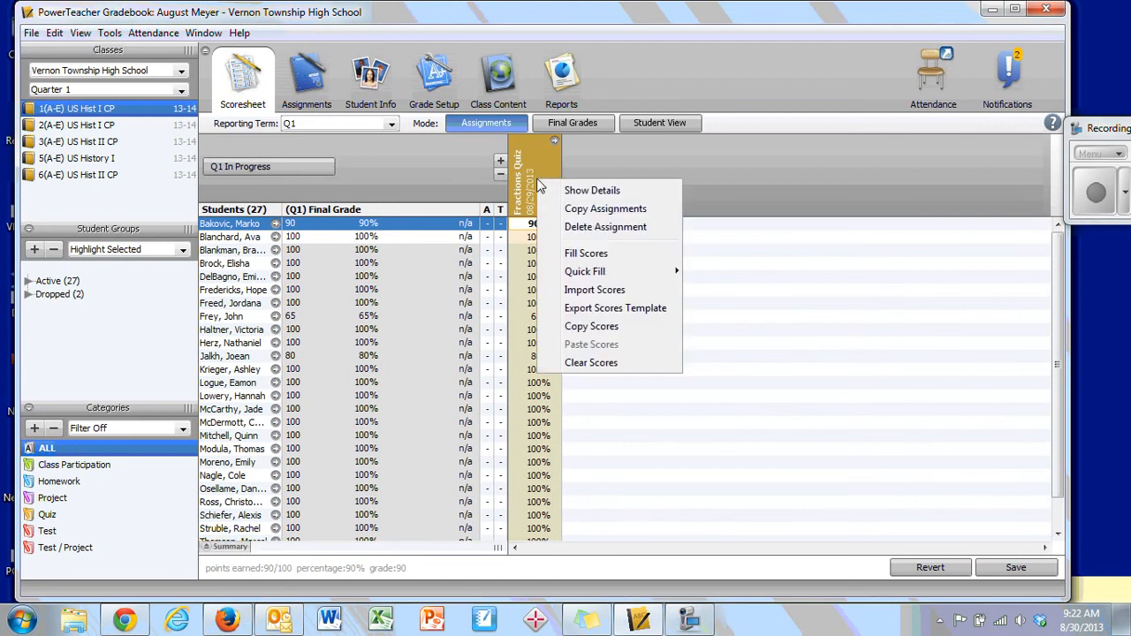
pyautogui.click(626, 266)
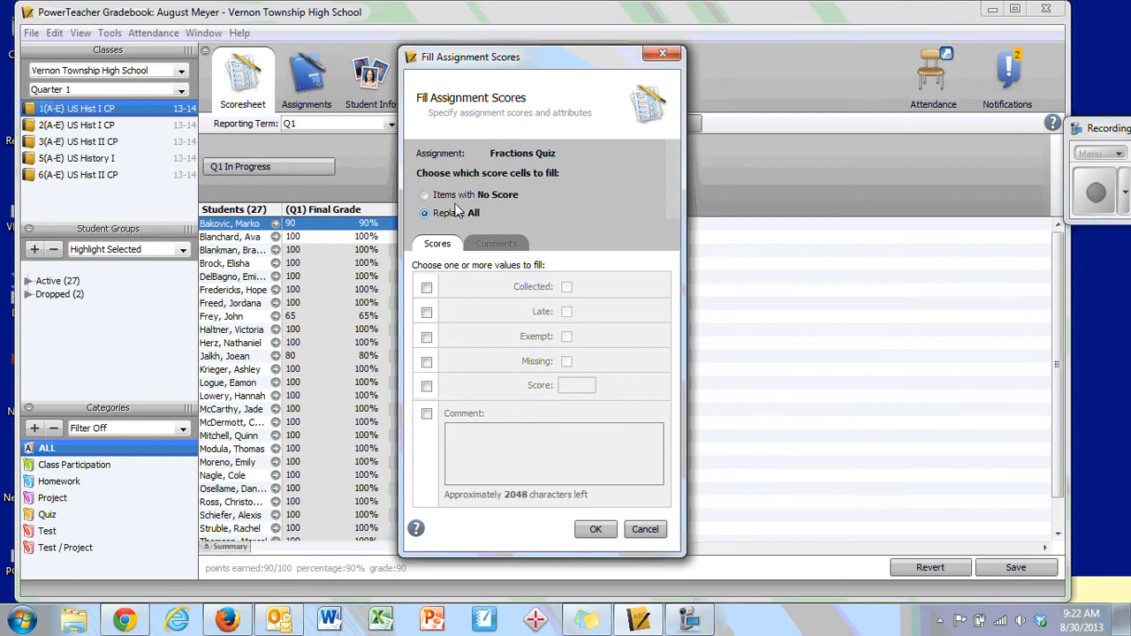
pyautogui.click(456, 198)
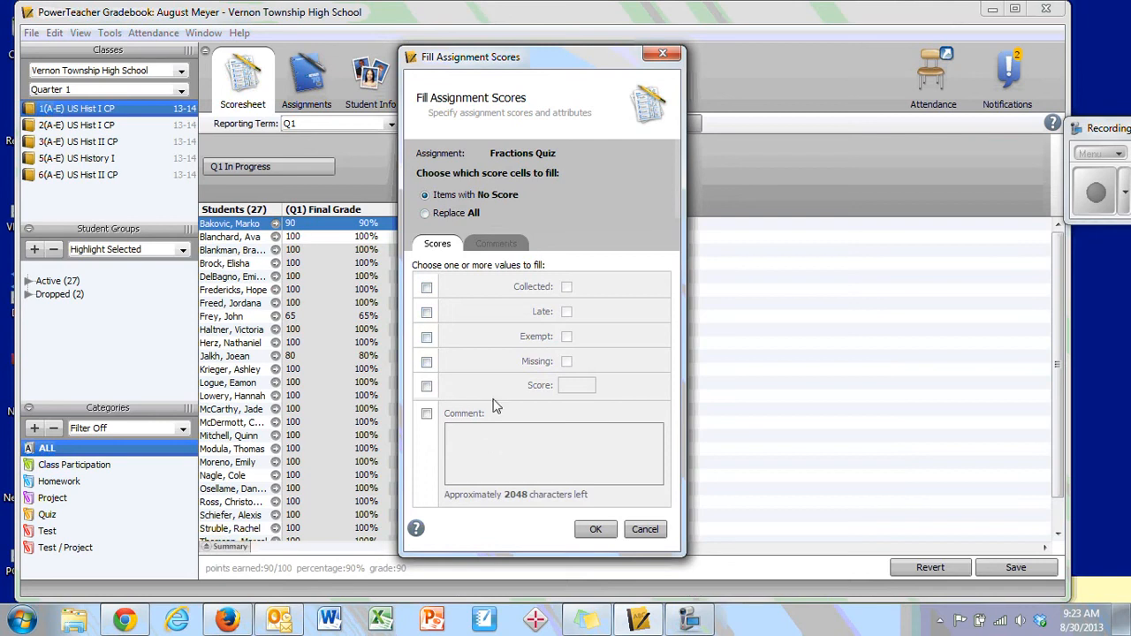
pyautogui.click(662, 54)
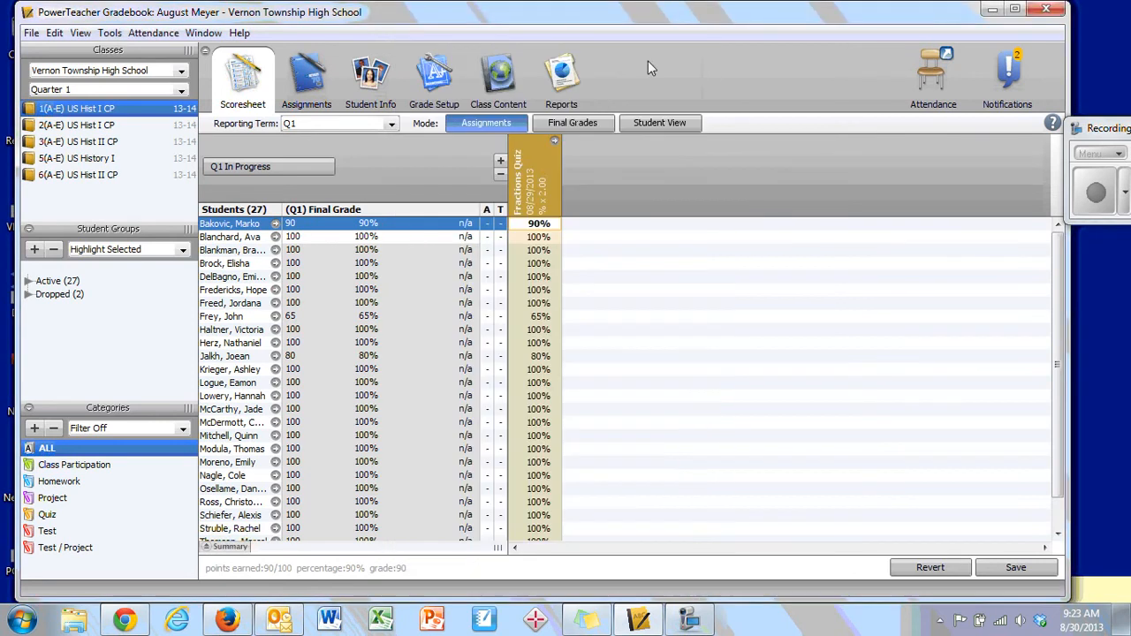
# - Try to apply a 100% Quick Fill to the Fractions Quiz scores
pyautogui.rightClick(530, 187)
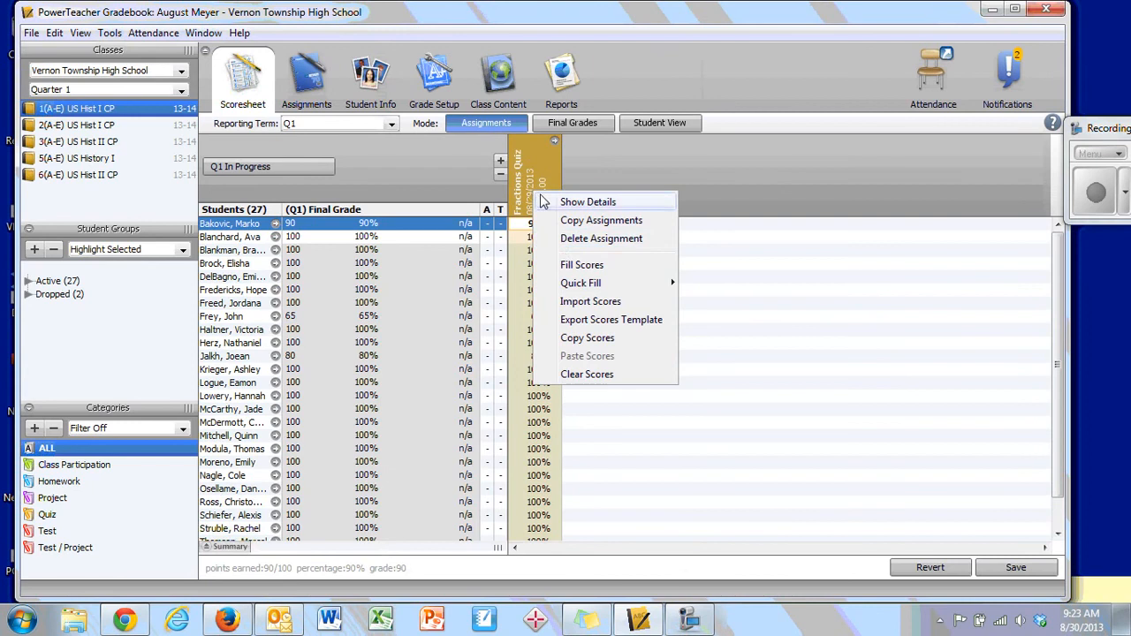
pyautogui.moveTo(579, 286)
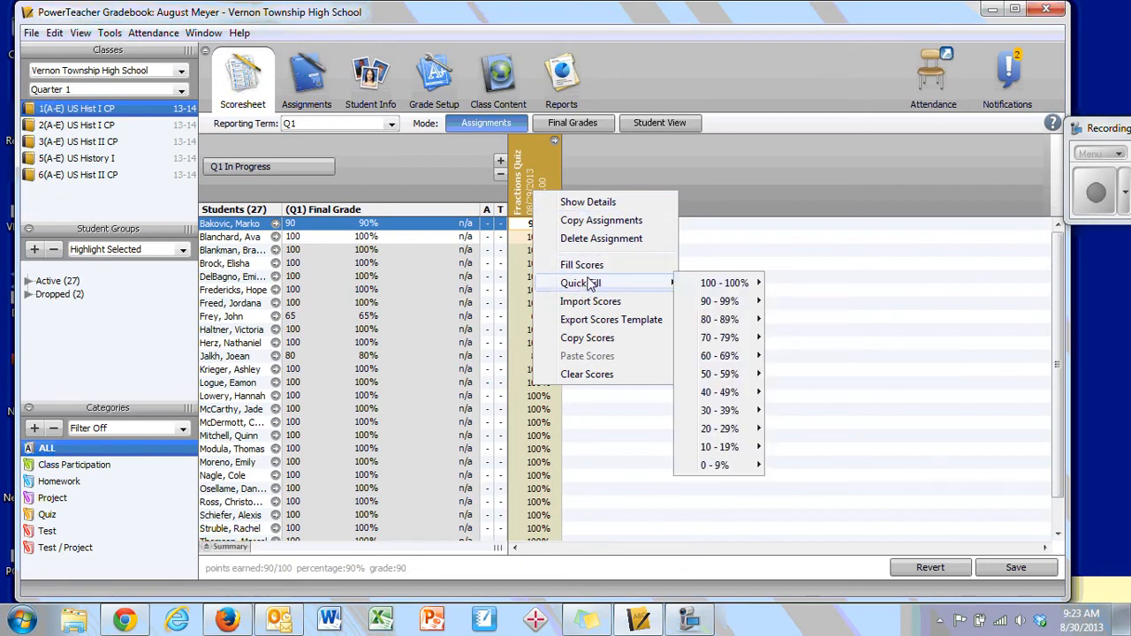
pyautogui.moveTo(728, 285)
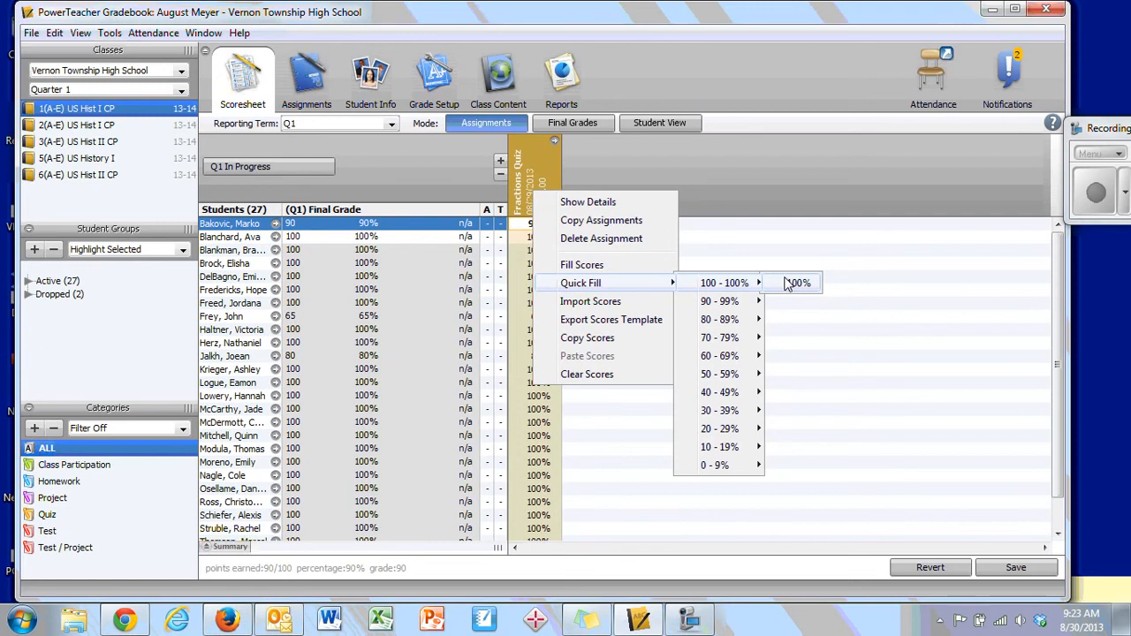
pyautogui.click(789, 283)
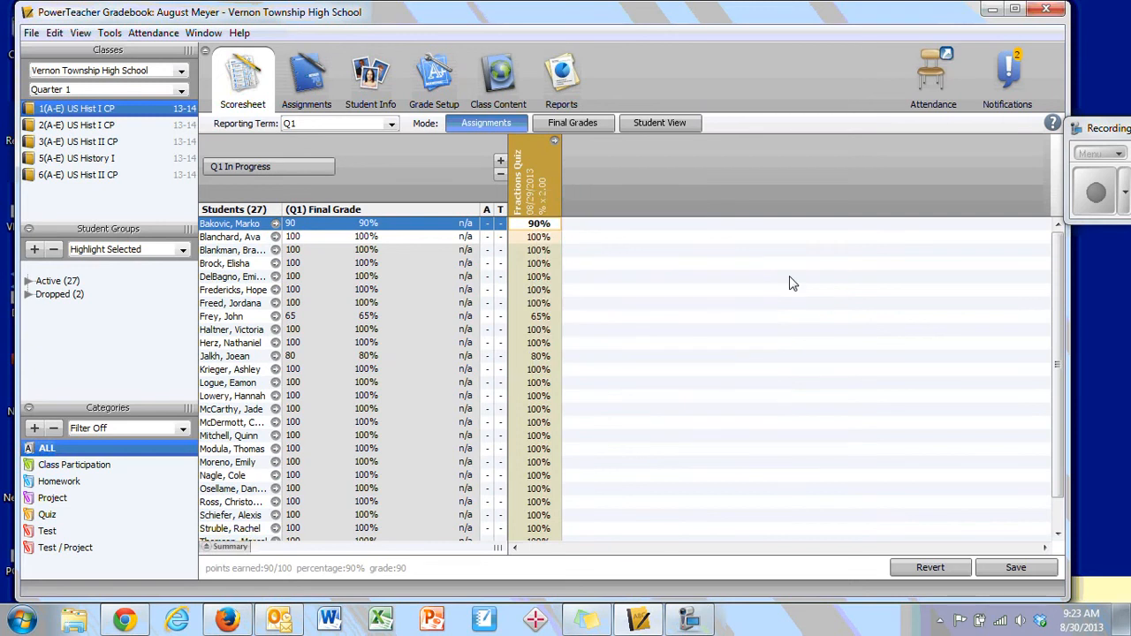
# - Clear all scores associated with the Fractions Quiz assignment
pyautogui.rightClick(554, 231)
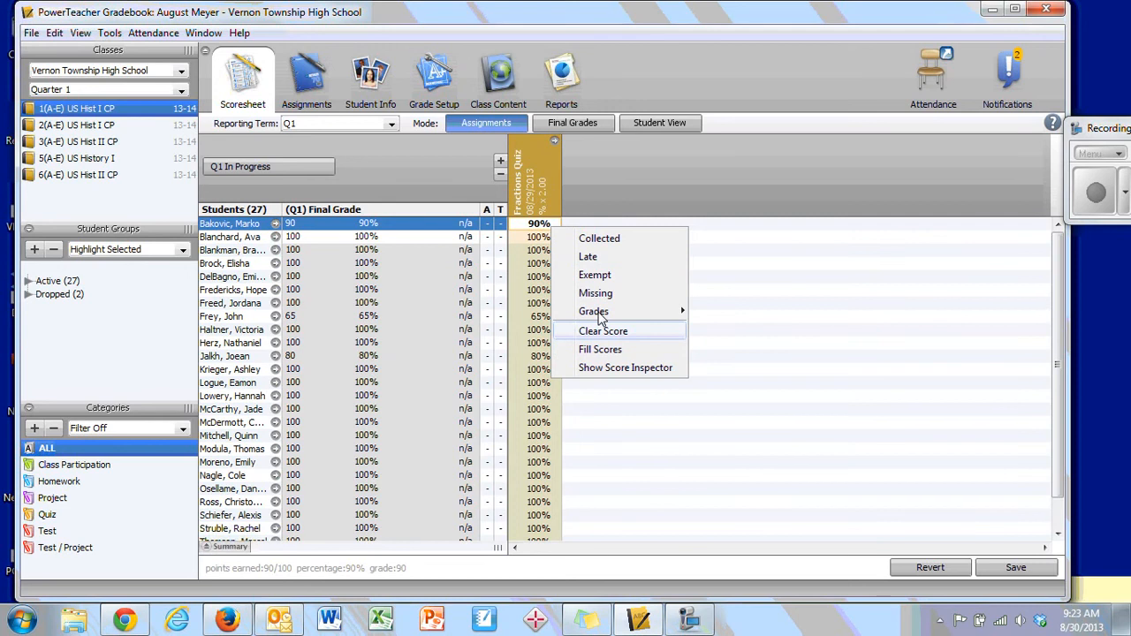
pyautogui.rightClick(532, 202)
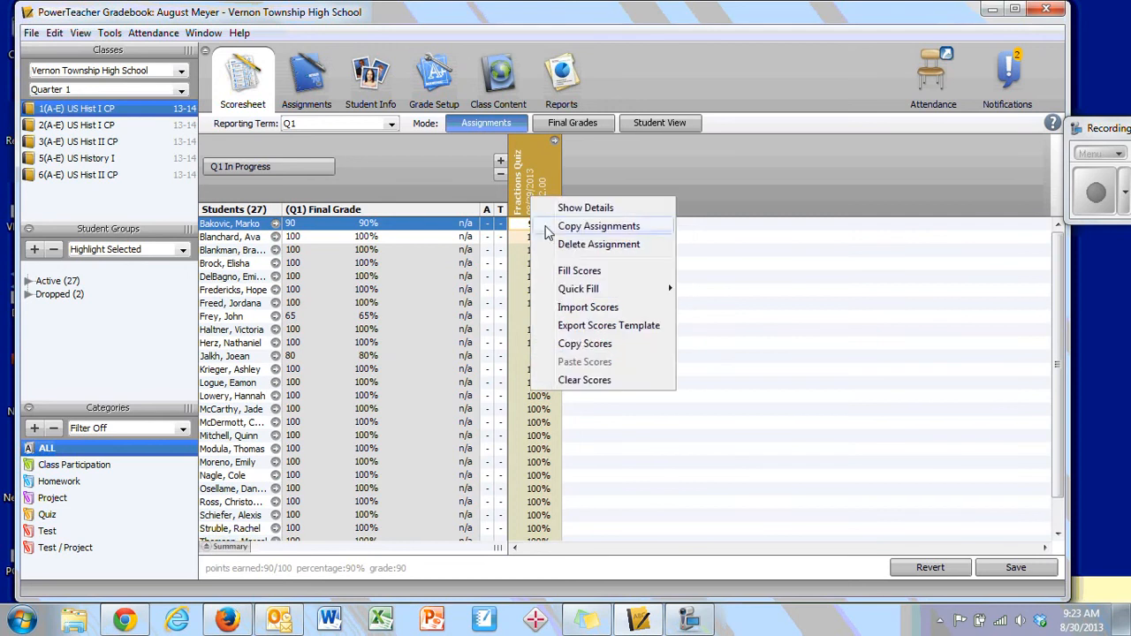
pyautogui.click(606, 380)
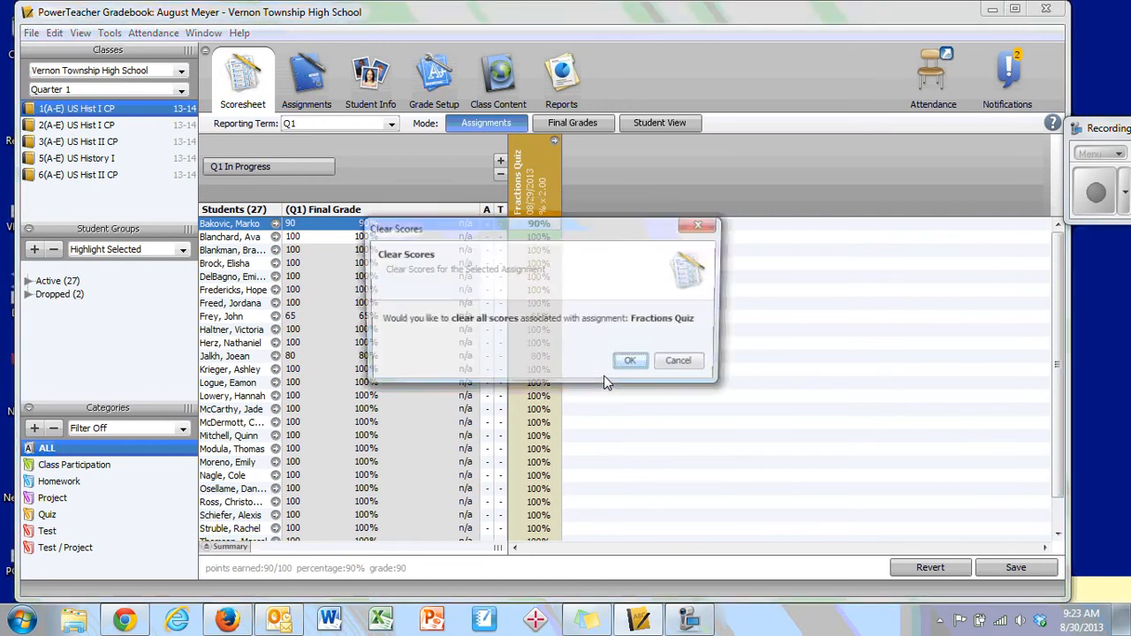
pyautogui.click(630, 360)
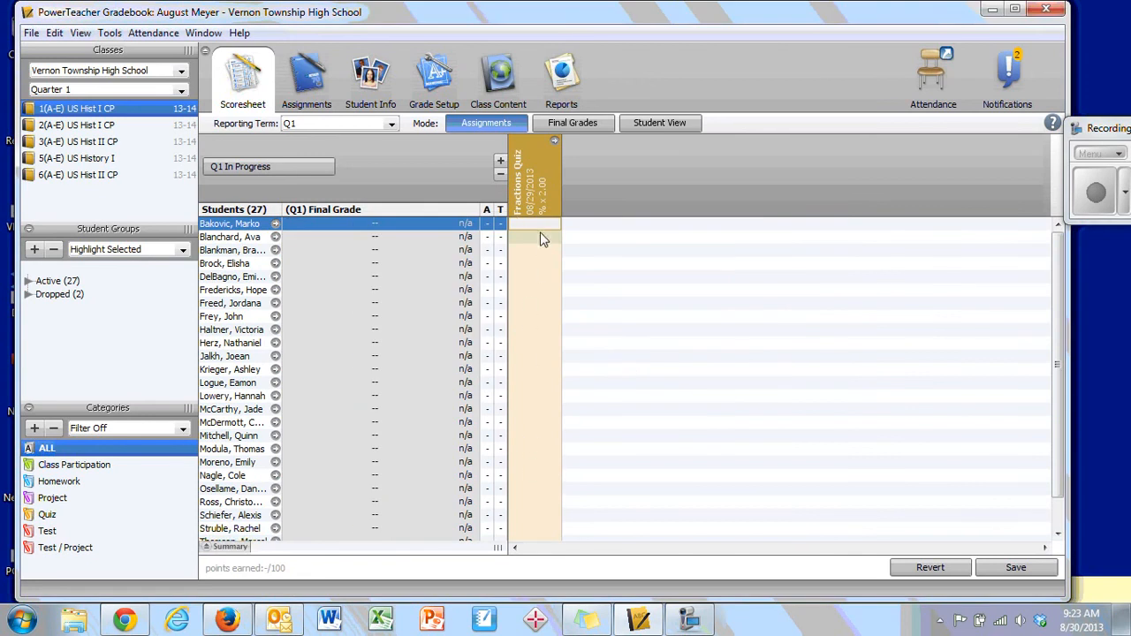
# - Quick Fill the empty Fractions Quiz scores with 97% for the whole class
pyautogui.rightClick(543, 191)
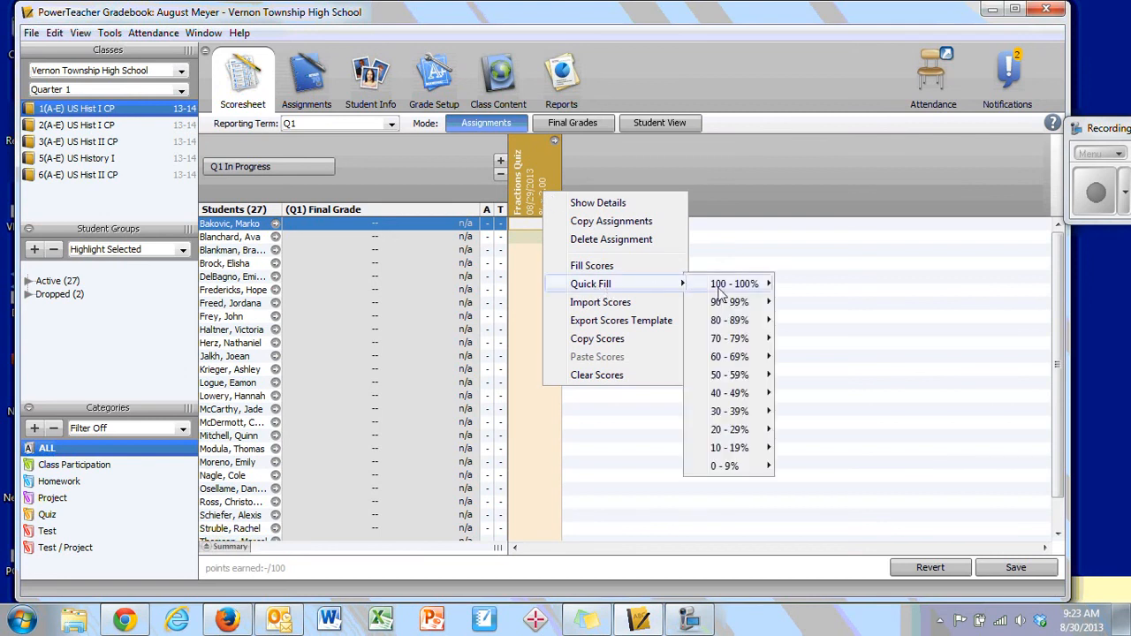
pyautogui.moveTo(730, 307)
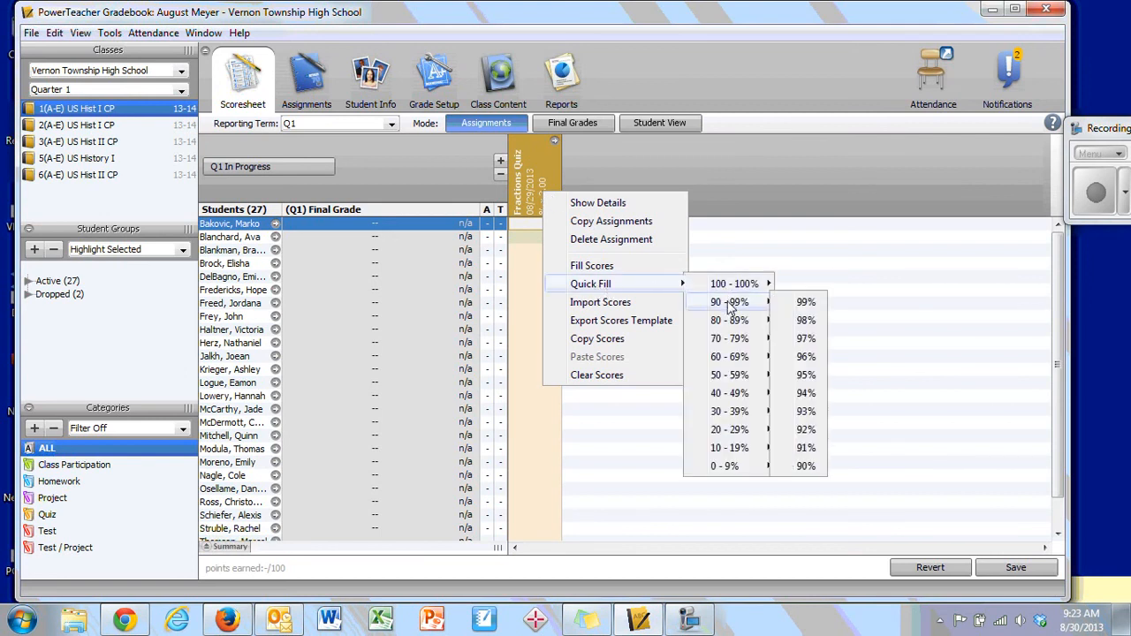
pyautogui.click(816, 339)
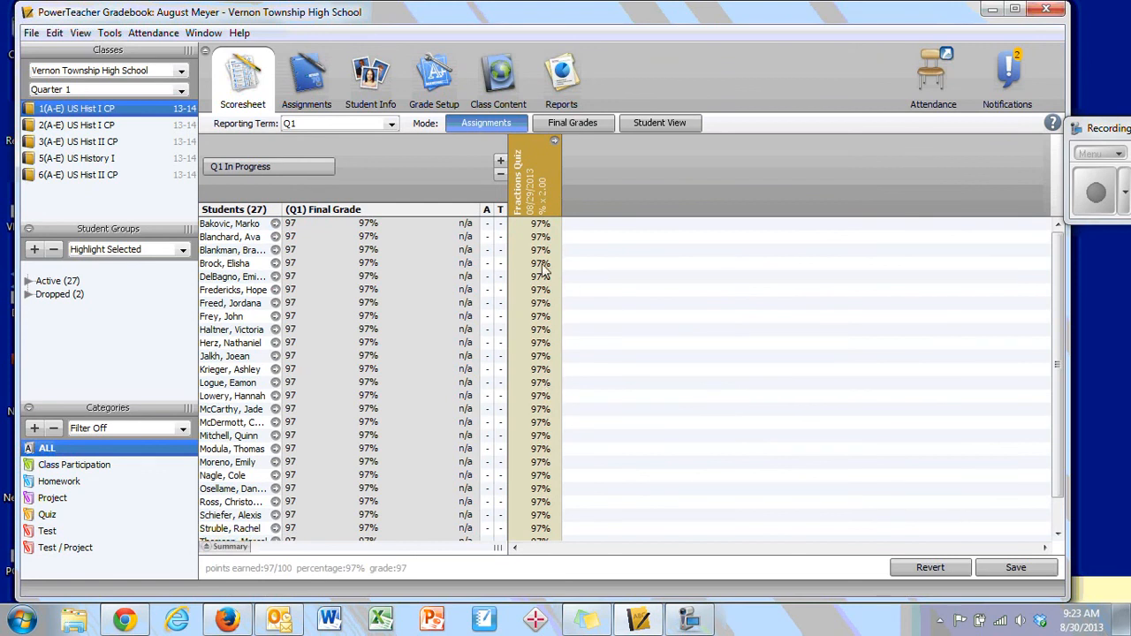
# - Save the modified scores and copy the Fractions Quiz assignment to the 5(A-E) US History I class with its existing due date
pyautogui.moveTo(528, 198)
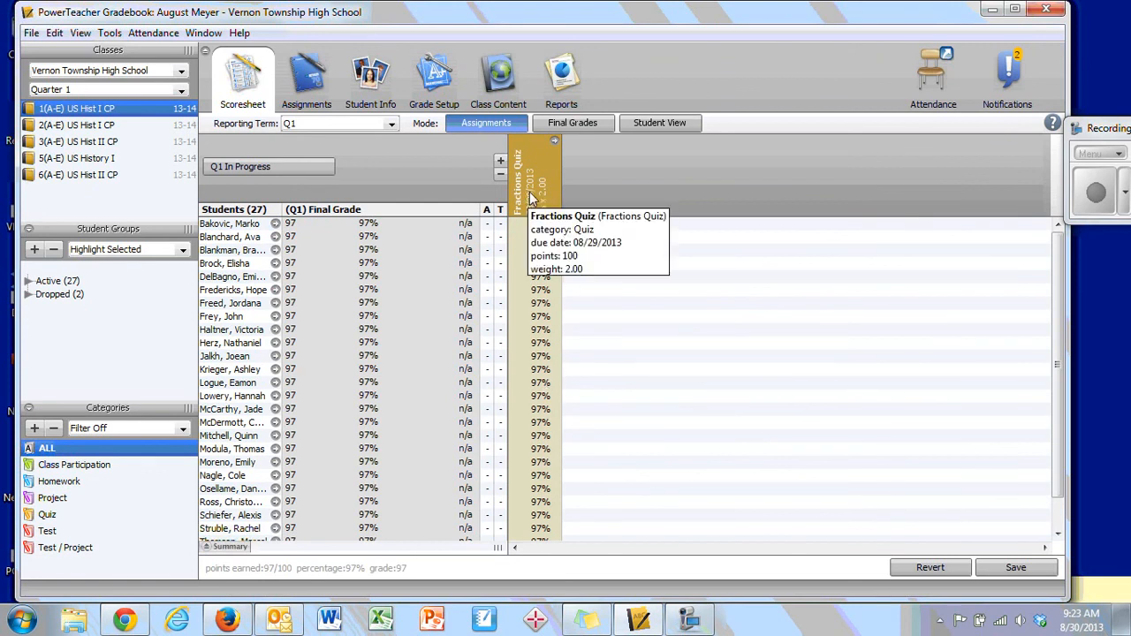
pyautogui.rightClick(531, 198)
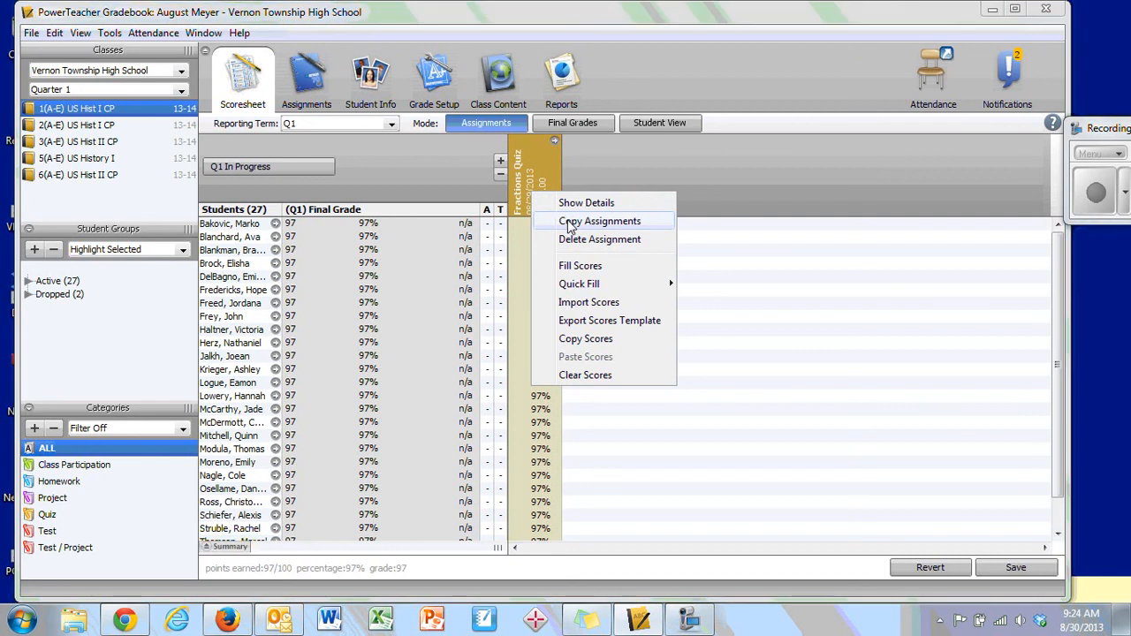
pyautogui.click(570, 221)
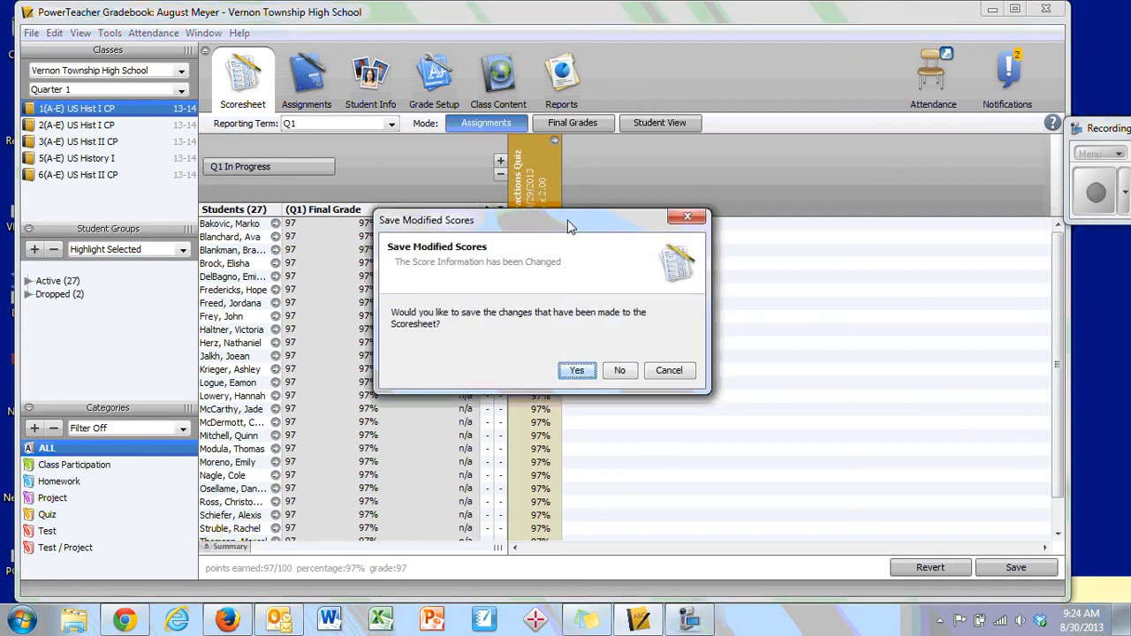
pyautogui.click(572, 369)
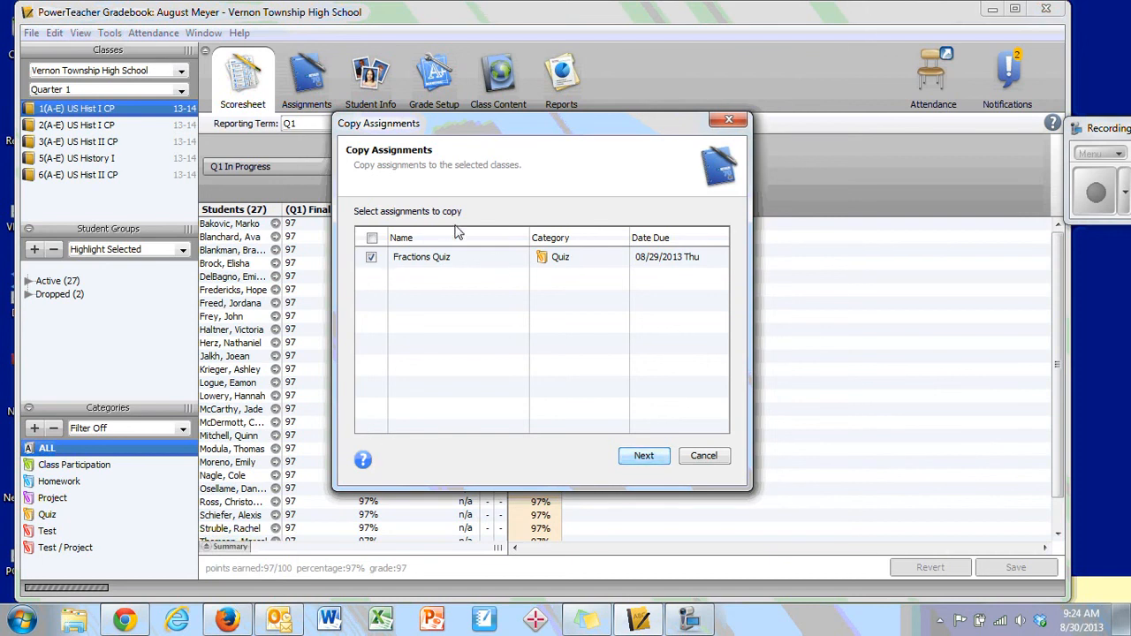
pyautogui.click(639, 458)
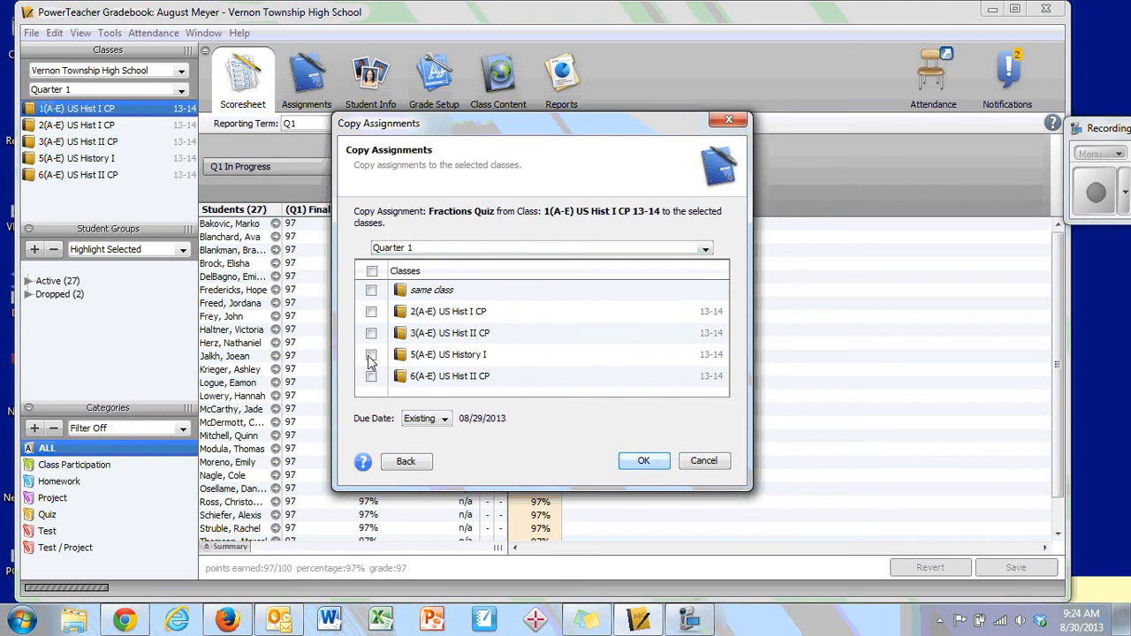
pyautogui.click(371, 355)
pyautogui.click(643, 461)
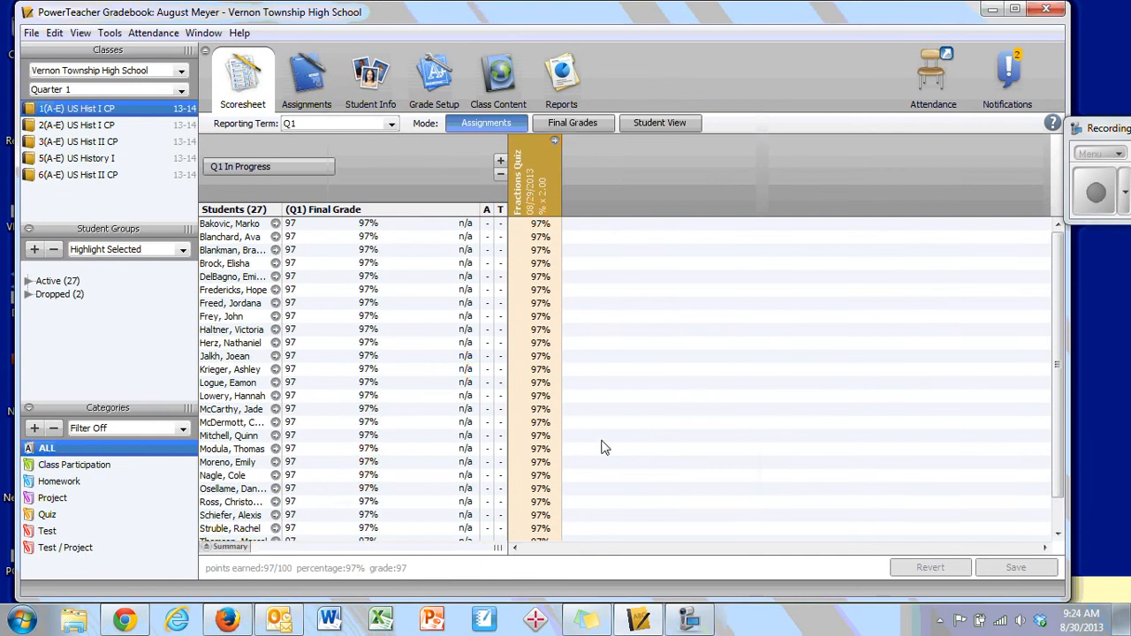
# - Check the copied quiz in 5(A-E) US History I, and set the Fractions Quiz weight to 1 in 1(A-E) US Hist I CP
pyautogui.click(113, 161)
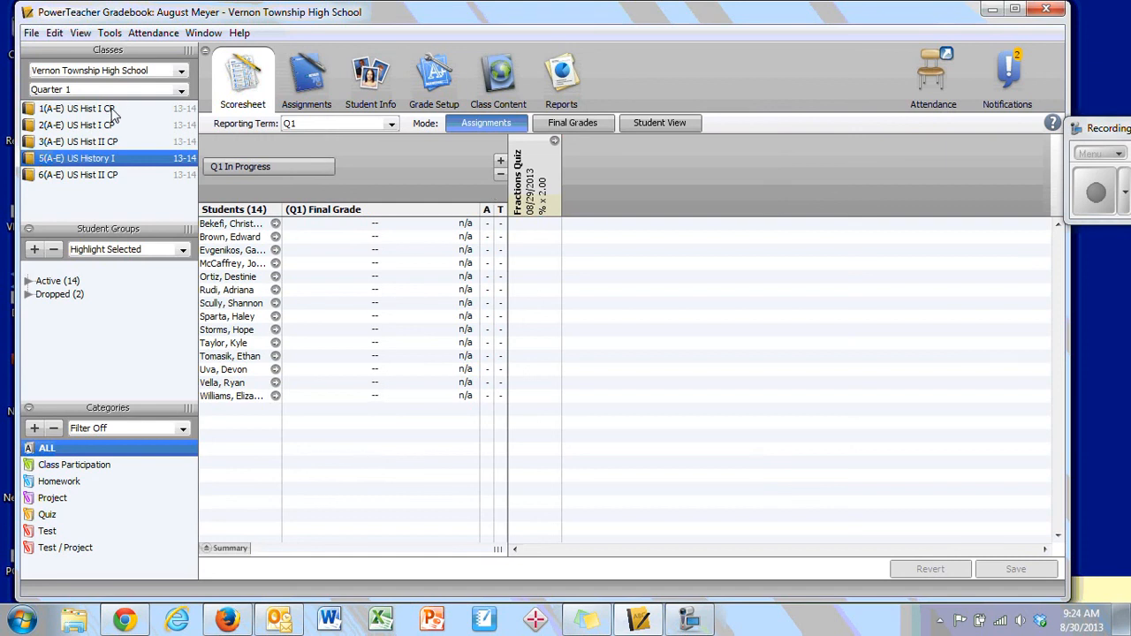
pyautogui.click(113, 109)
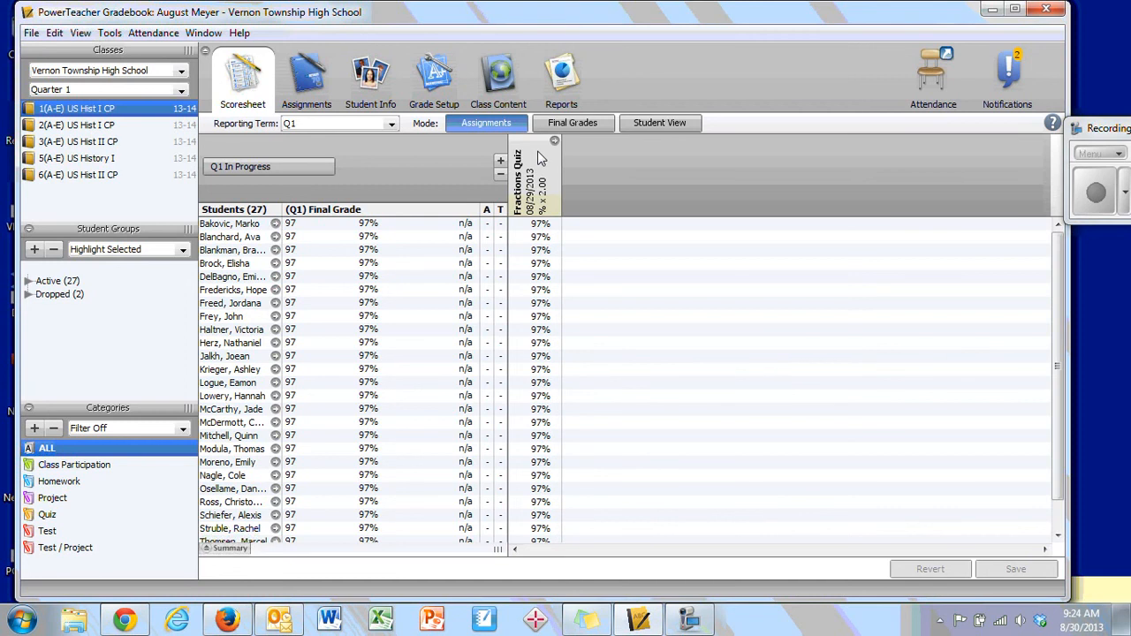
pyautogui.rightClick(541, 167)
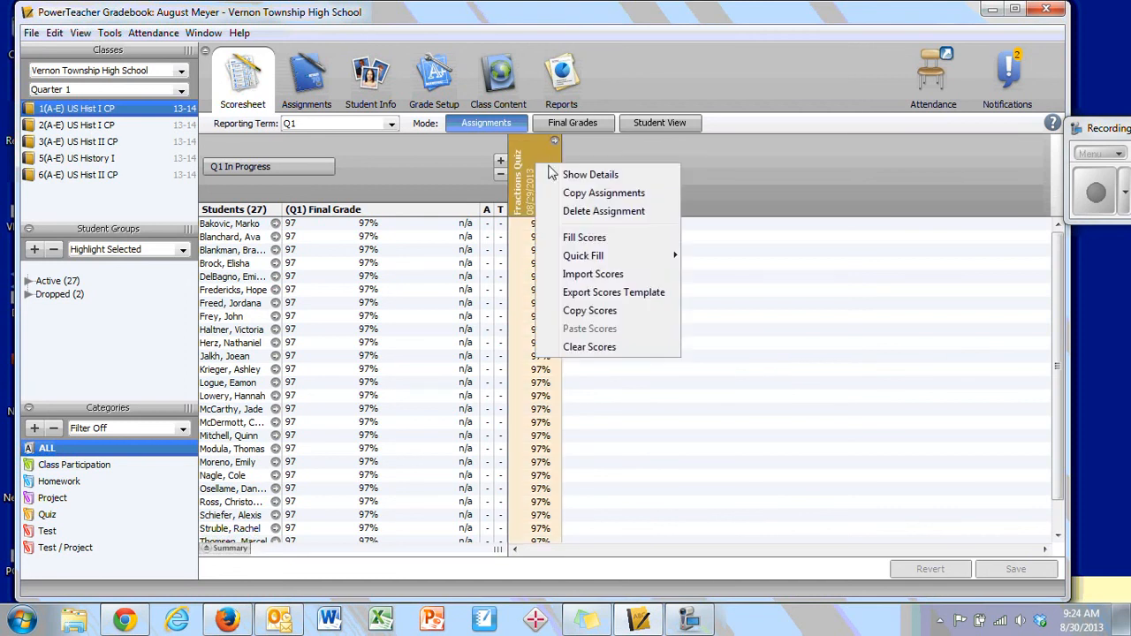
pyautogui.click(588, 178)
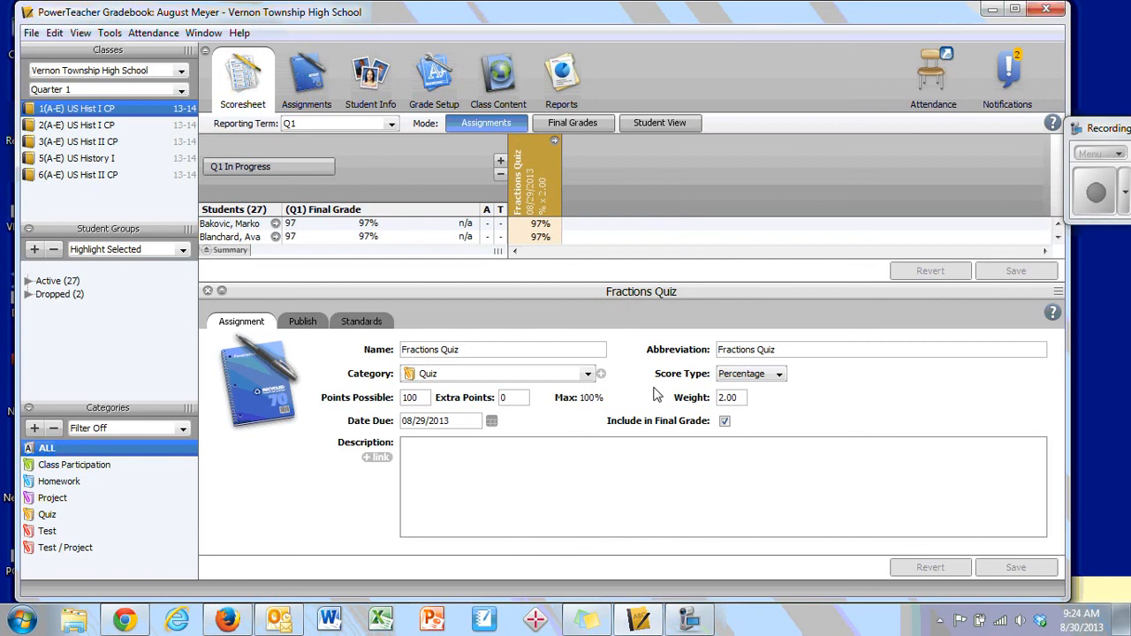
pyautogui.doubleClick(728, 399)
pyautogui.moveTo(728, 399); pyautogui.dragTo(744, 397)
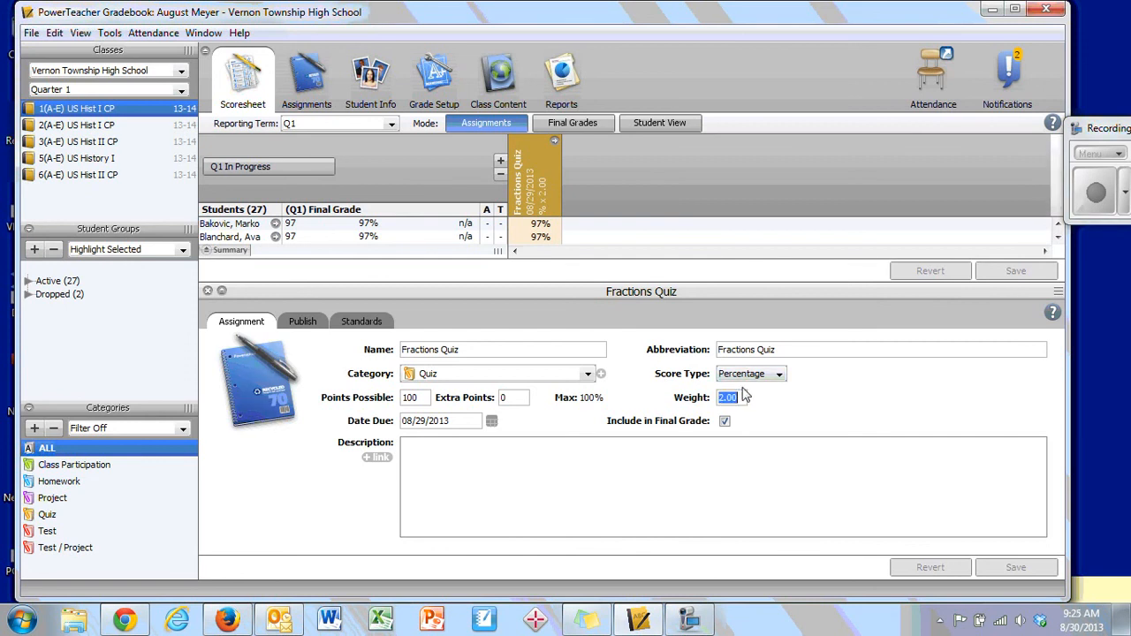
pyautogui.write('1')
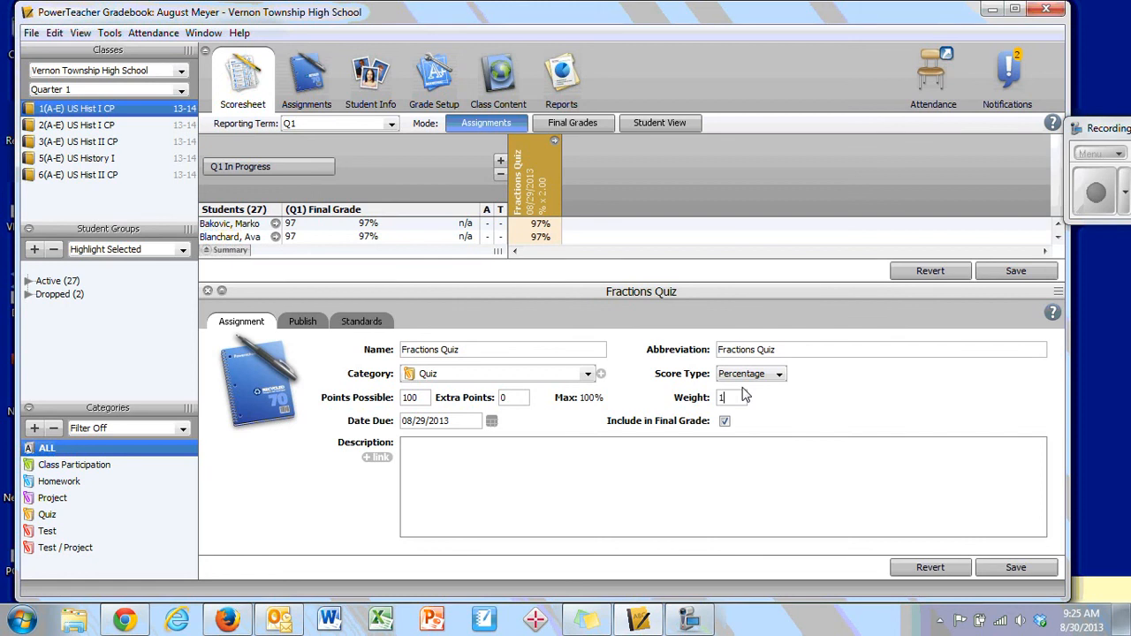
pyautogui.click(1016, 568)
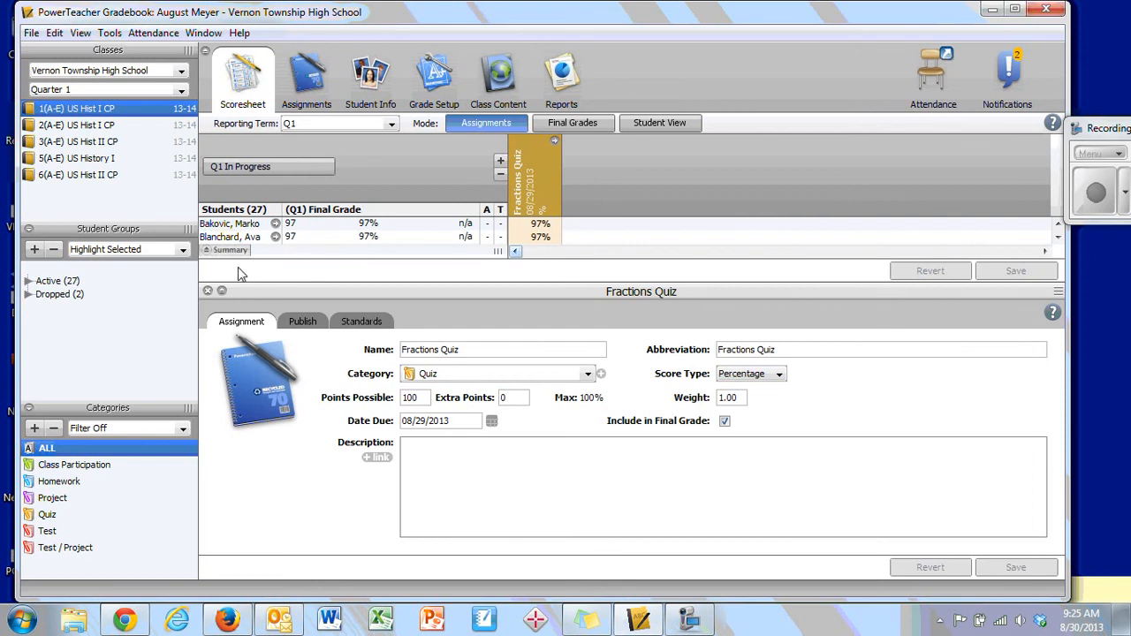
pyautogui.click(208, 292)
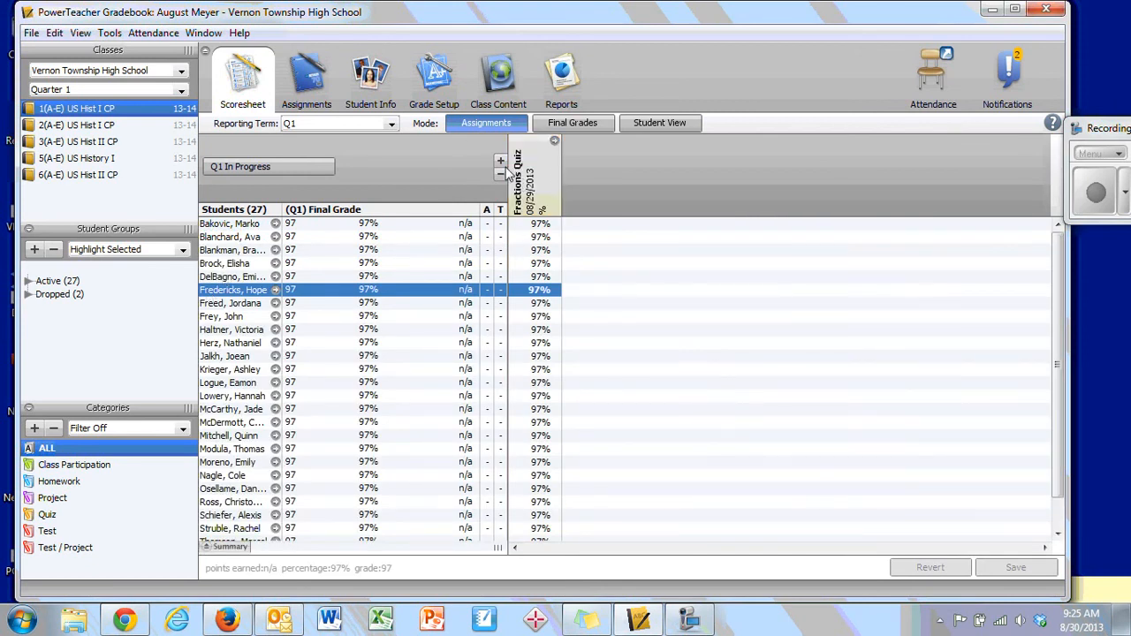
# - Compare the Fractions Quiz weight in 5(A-E) US History I with the one in 1(A-E) US Hist I CP
pyautogui.moveTo(532, 177)
pyautogui.click(98, 162)
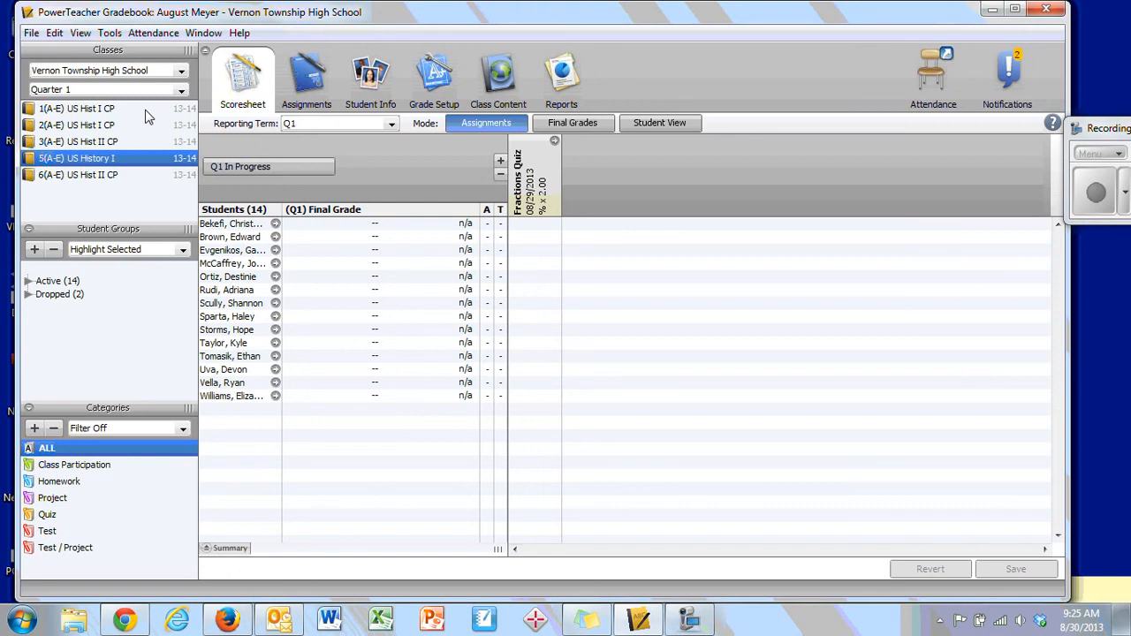
pyautogui.click(104, 110)
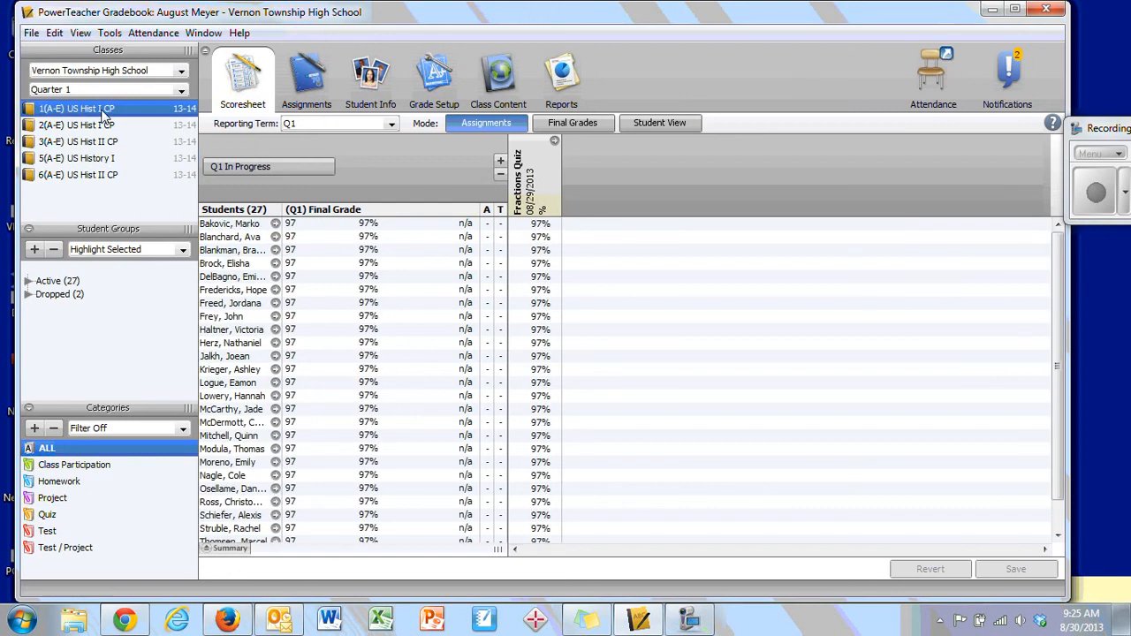
# - Set the second listed student's Fractions Quiz score to 50%
pyautogui.click(537, 237)
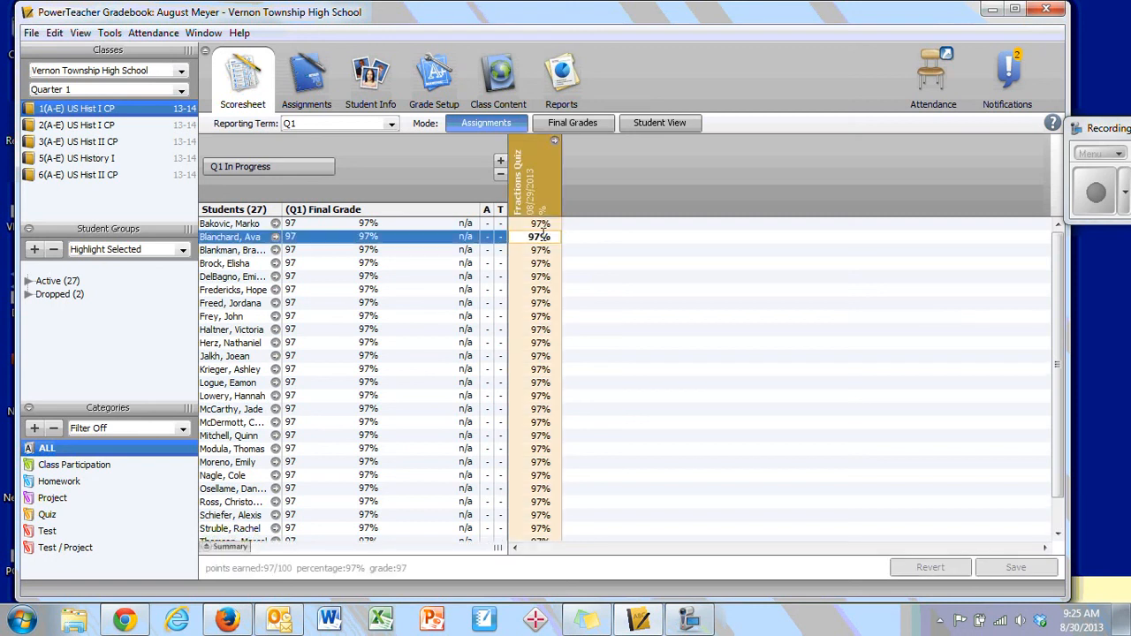
pyautogui.moveTo(547, 240); pyautogui.dragTo(520, 241)
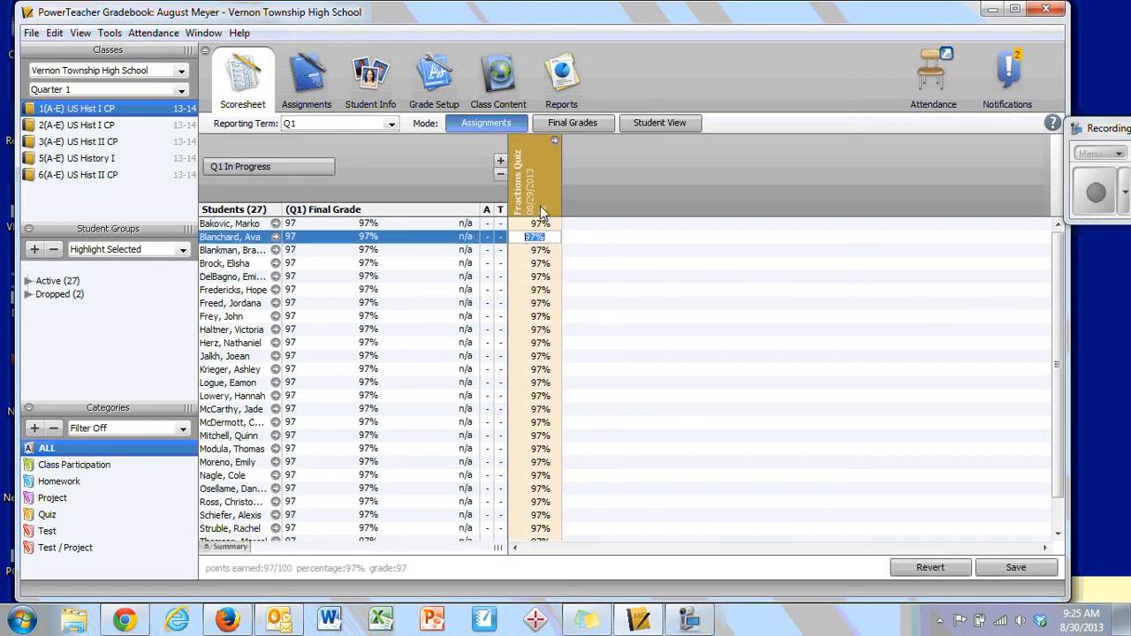
pyautogui.write('50')
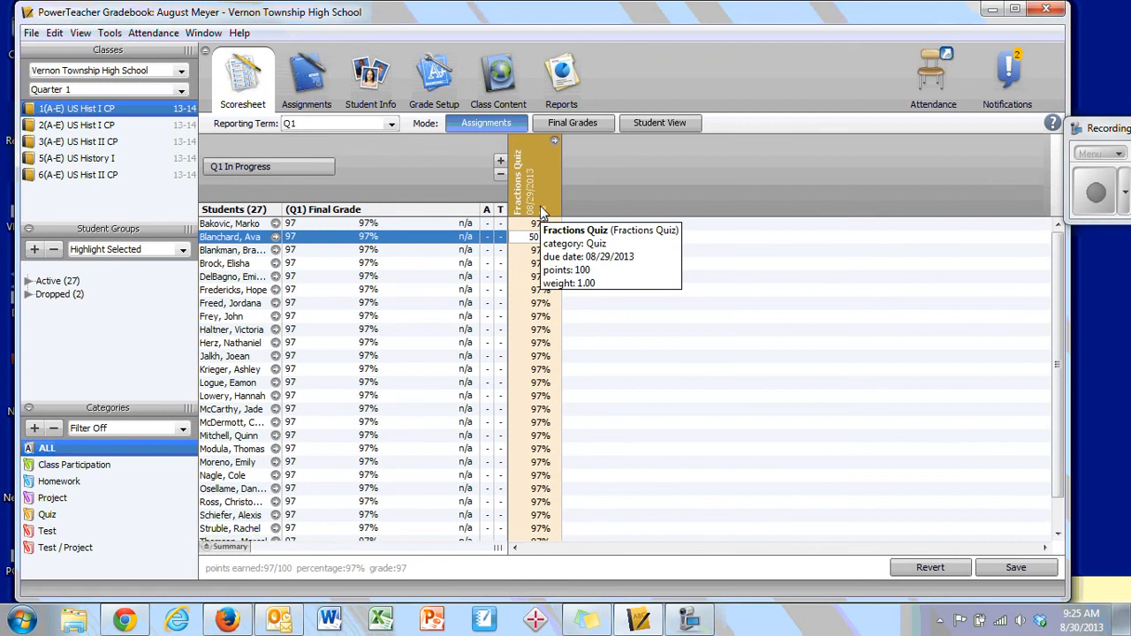
pyautogui.press('Return')
# - Mark the second student's Fractions Quiz score as Late, and remove the Late mark again
pyautogui.rightClick(543, 239)
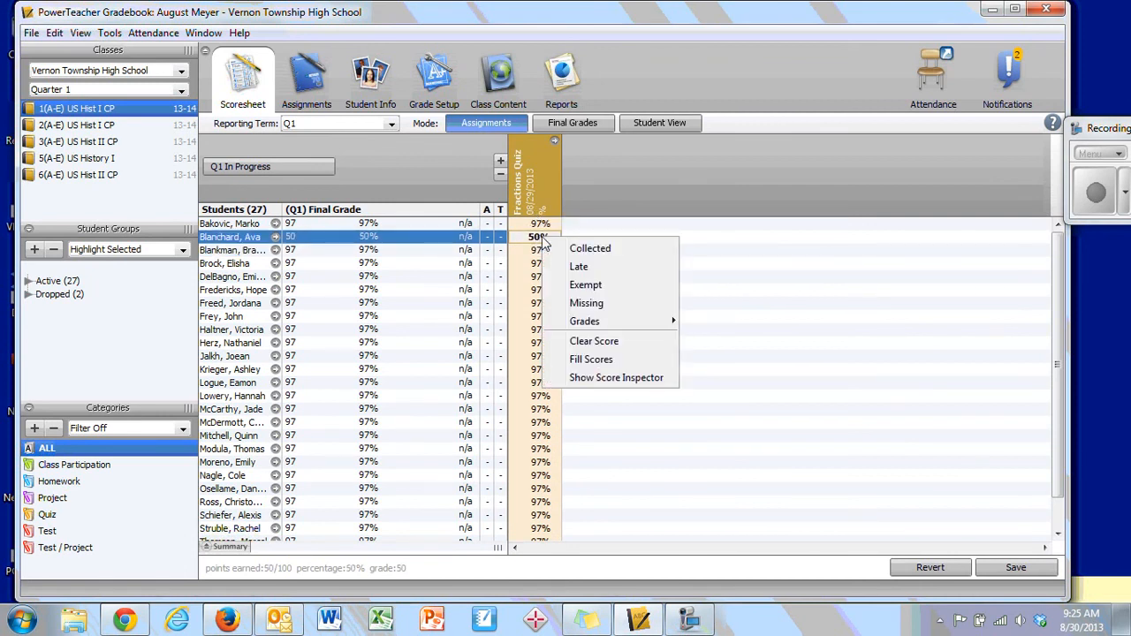
pyautogui.click(625, 276)
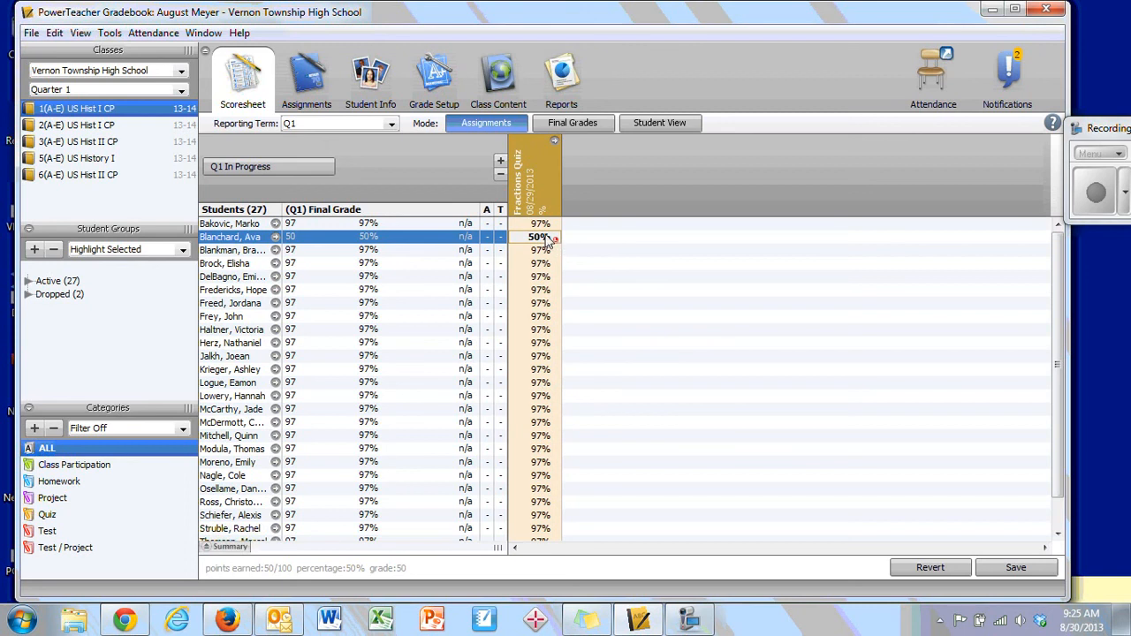
pyautogui.moveTo(555, 245)
pyautogui.rightClick(531, 245)
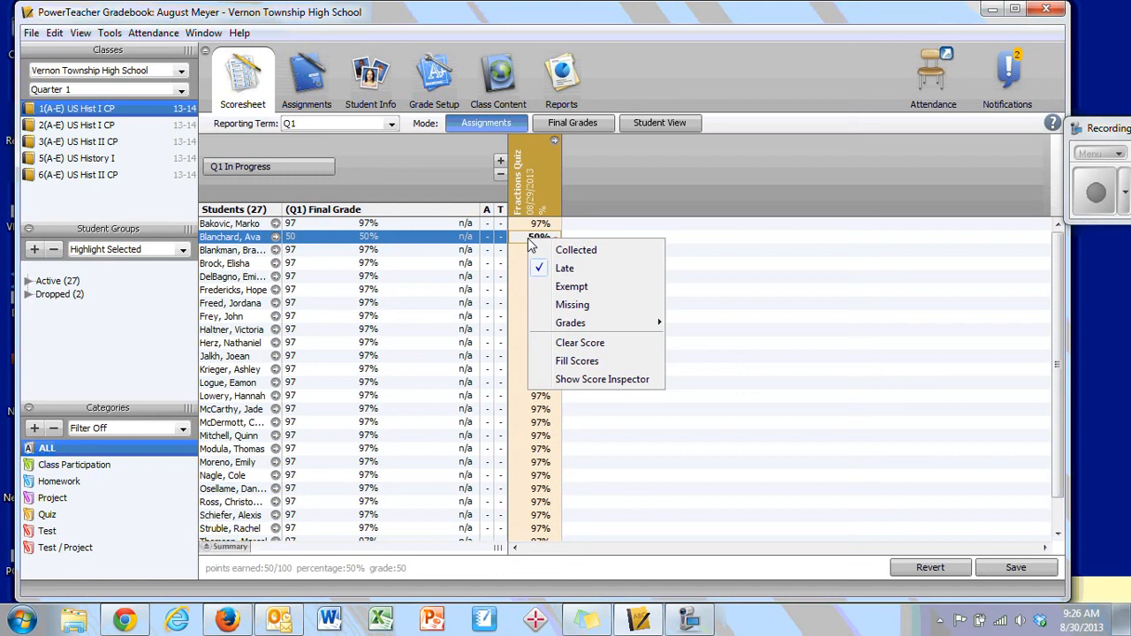
pyautogui.click(575, 274)
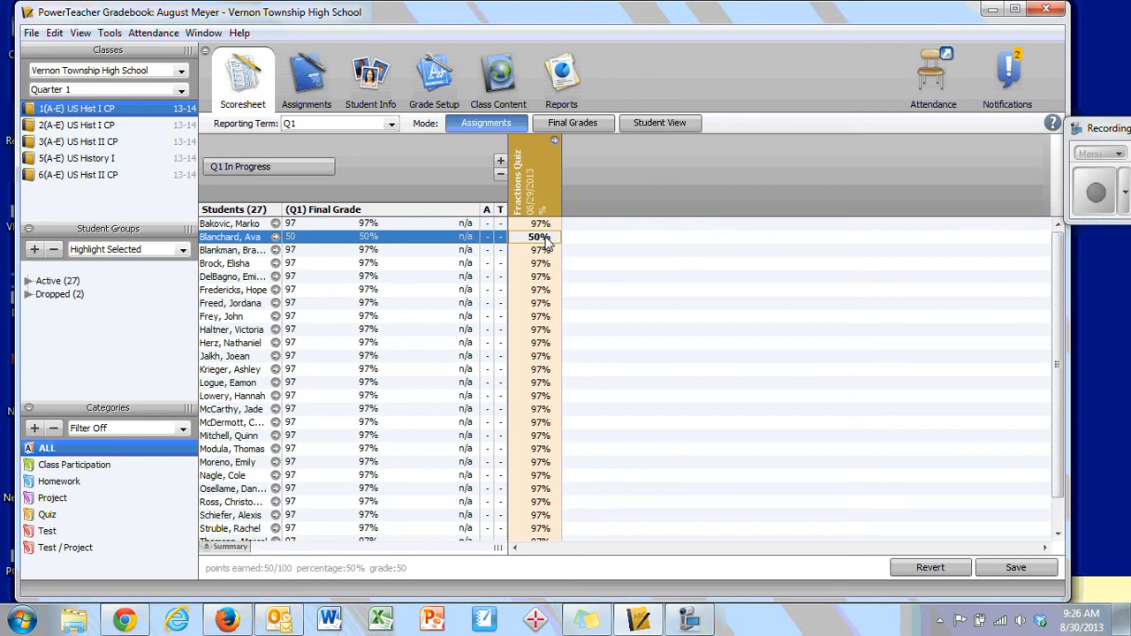
# - Add a comment in the Score Inspector that the second student did not complete the back side of her quiz
pyautogui.rightClick(547, 244)
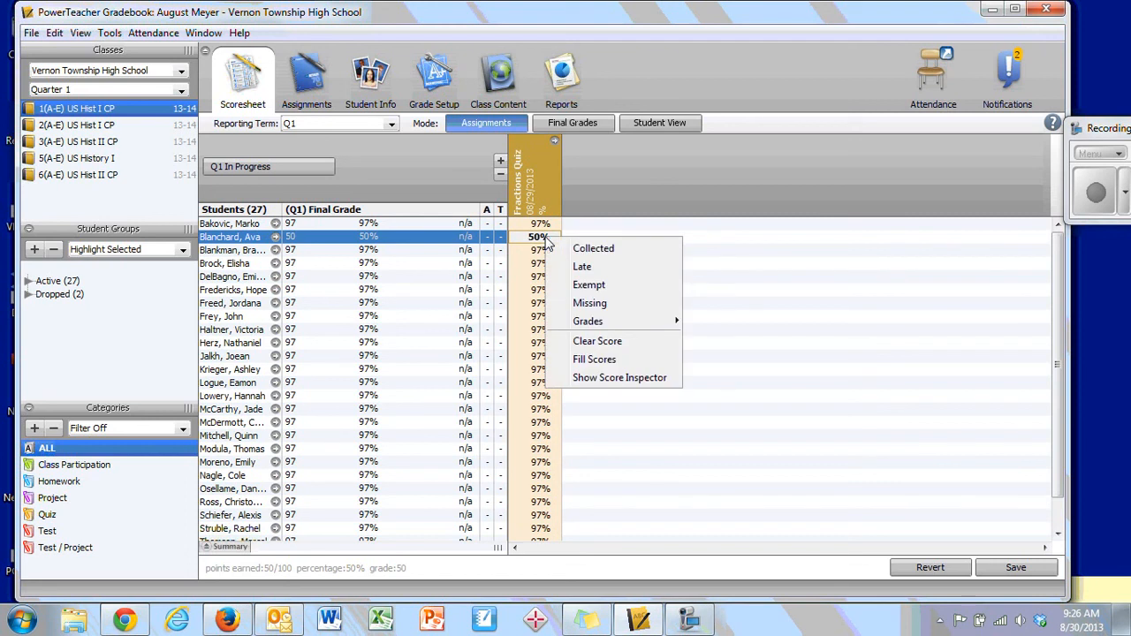
pyautogui.click(628, 378)
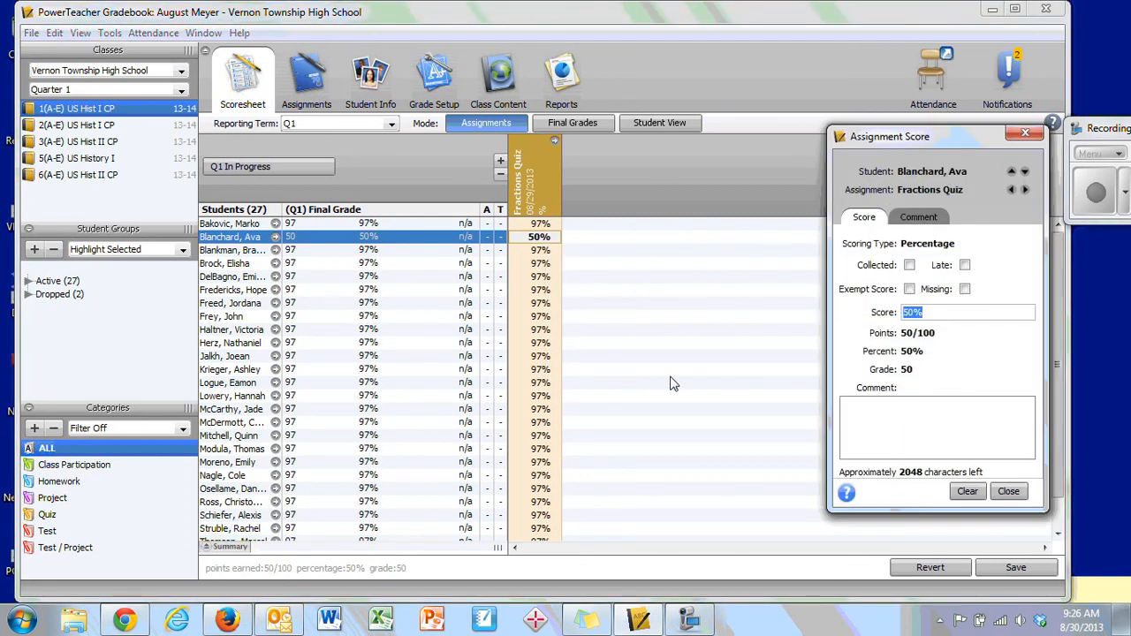
pyautogui.moveTo(910, 142); pyautogui.dragTo(709, 136)
pyautogui.click(770, 416)
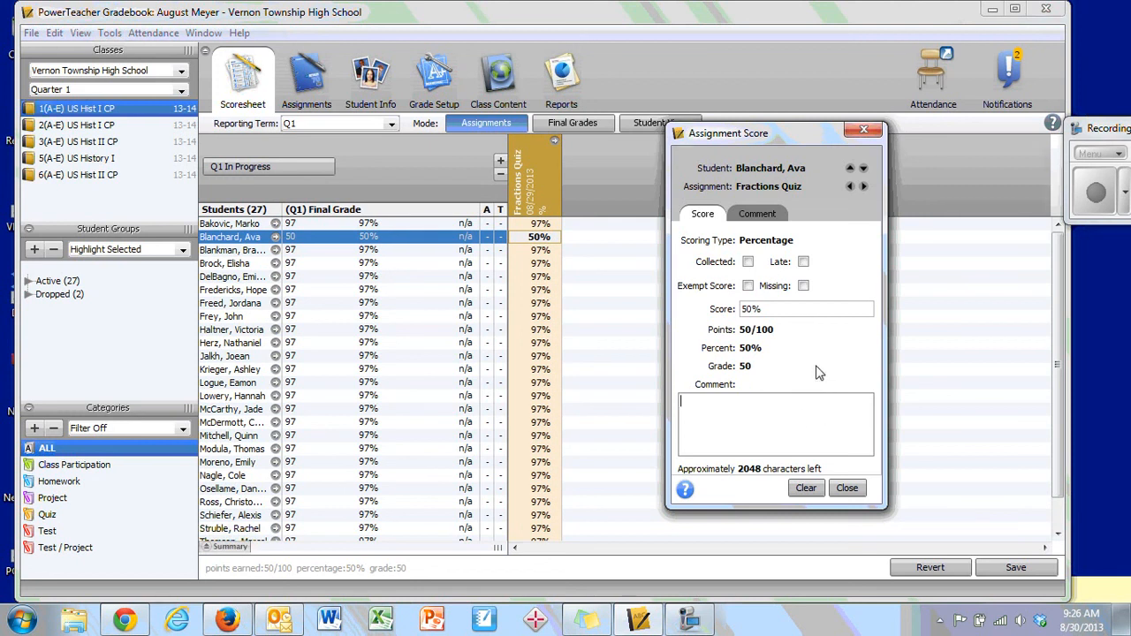
pyautogui.write('Ava did ntt complete the ')
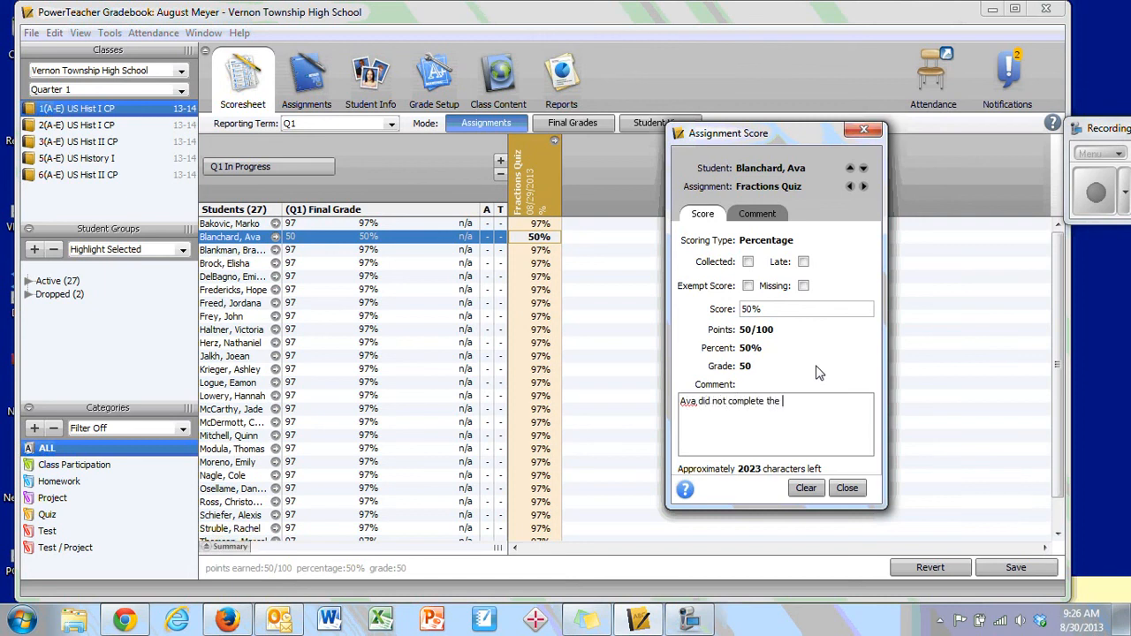
pyautogui.write('back side of her quiz.')
pyautogui.click(844, 492)
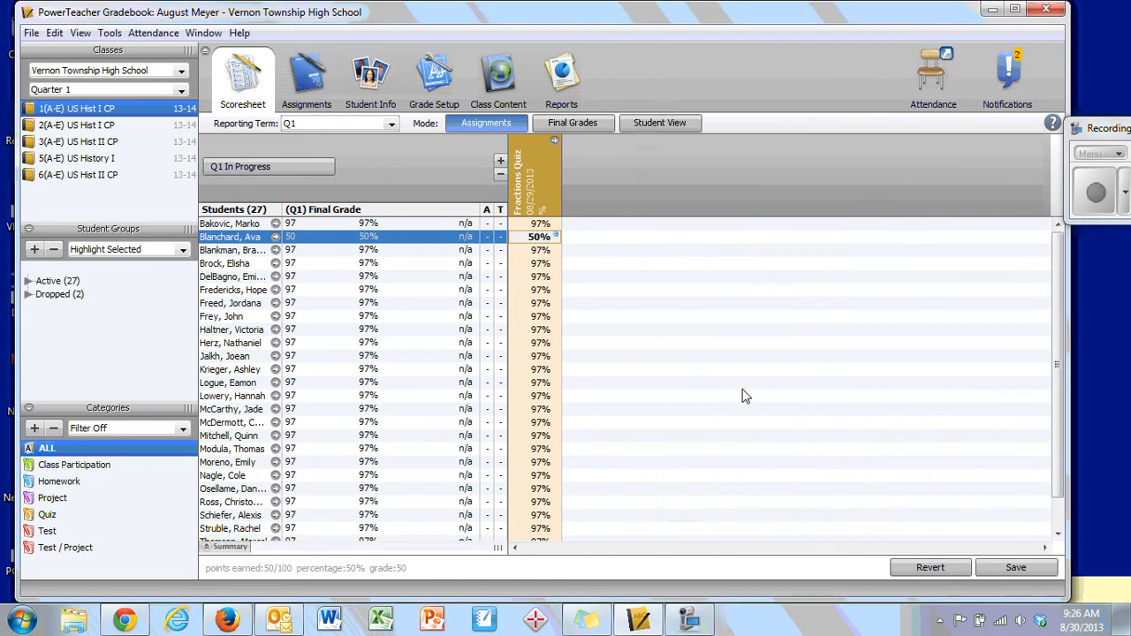
# - Review the comment on the second student's Fractions Quiz score in the Score Inspector, and close it
pyautogui.click(553, 236)
pyautogui.doubleClick(548, 238)
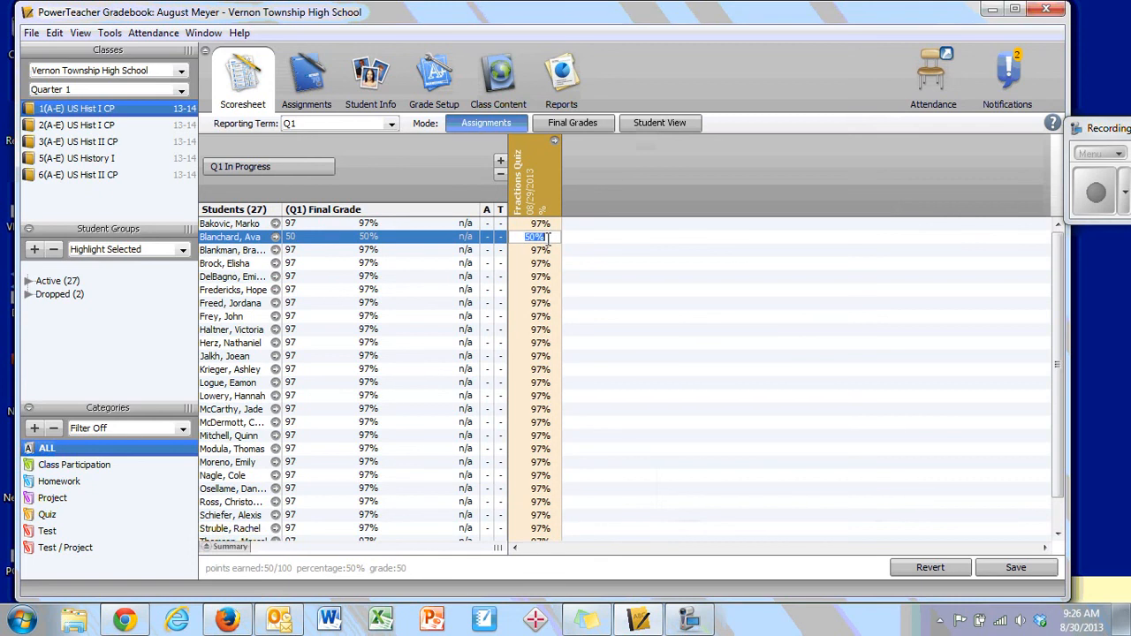
pyautogui.rightClick(545, 239)
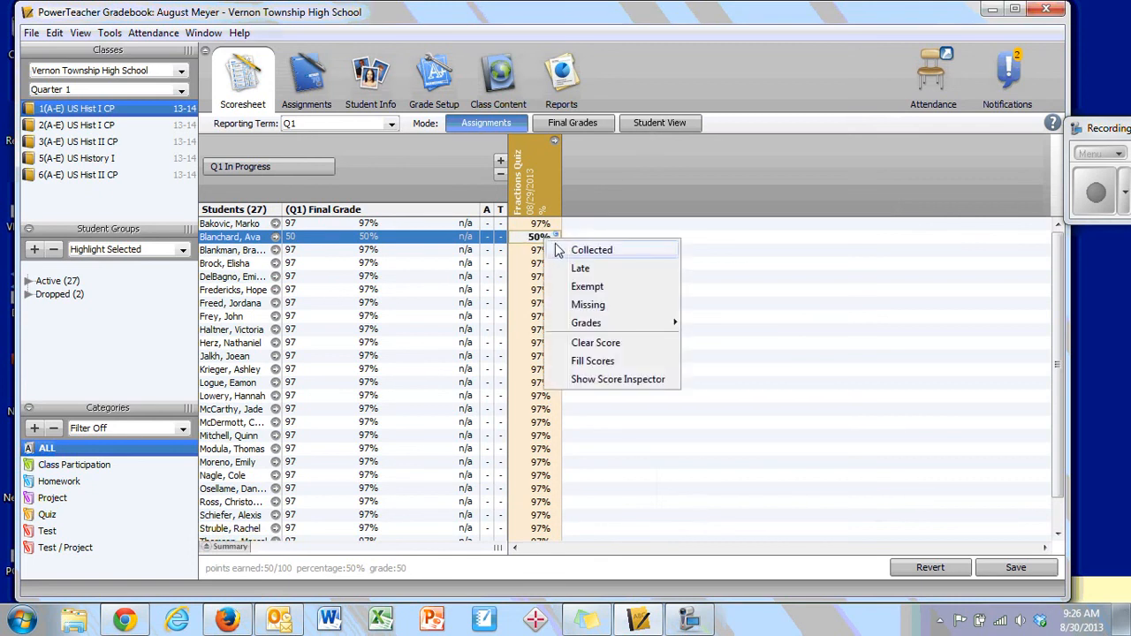
pyautogui.click(647, 379)
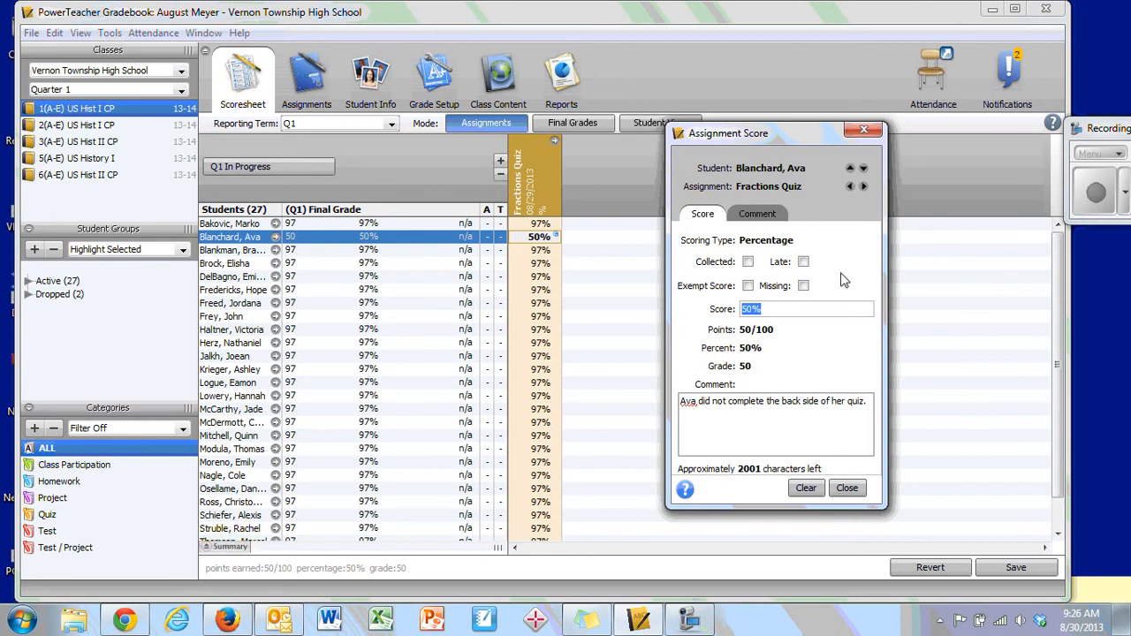
pyautogui.click(864, 130)
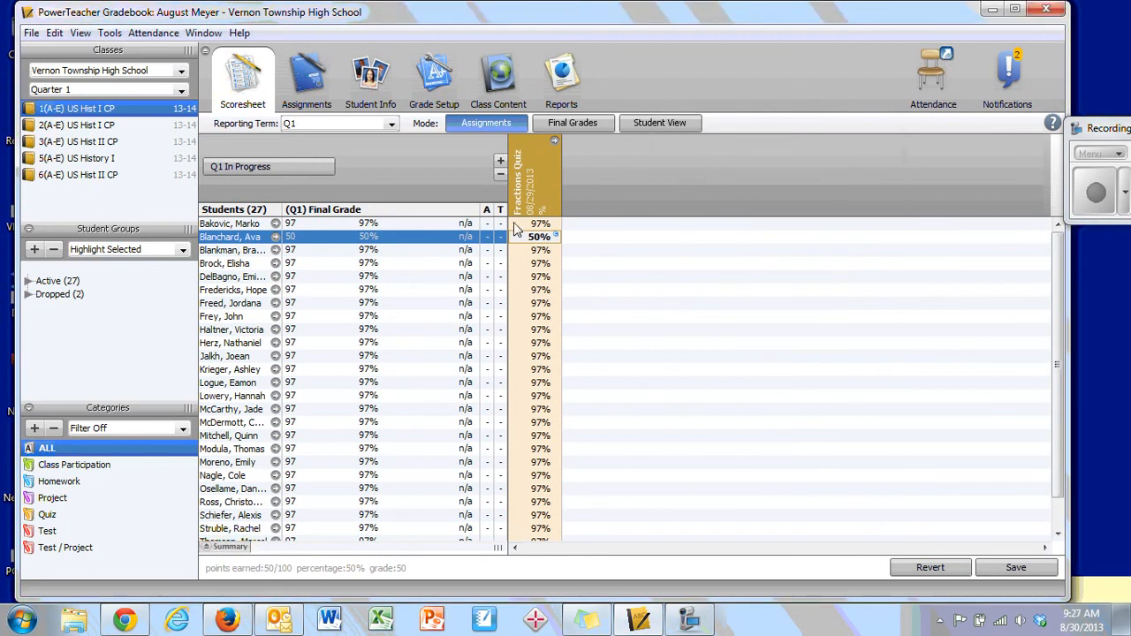
pyautogui.moveTo(527, 210)
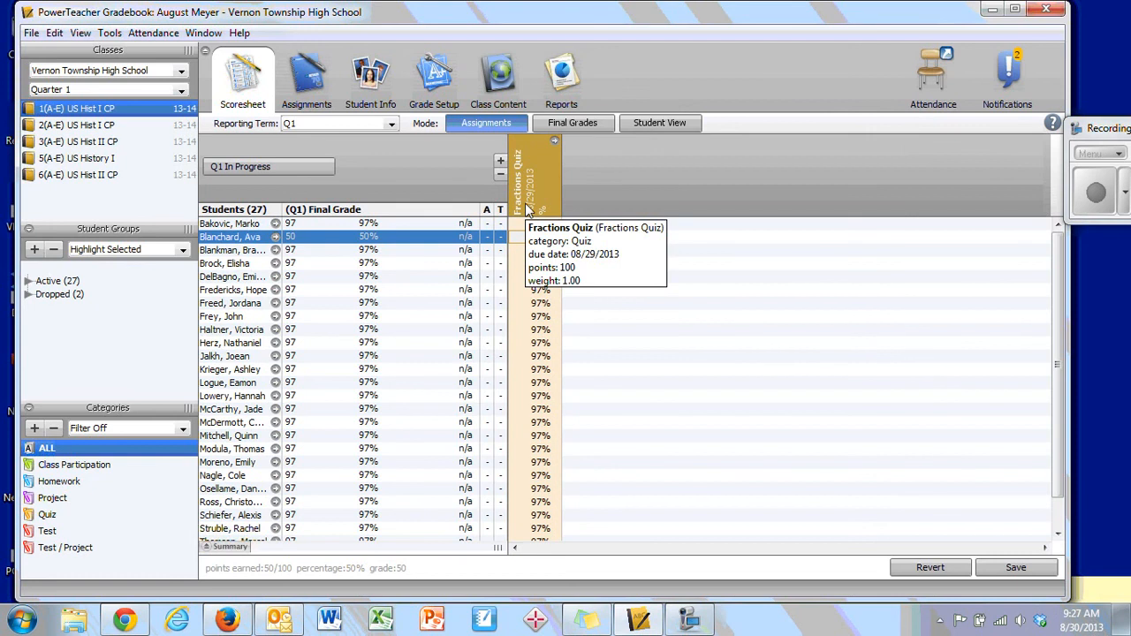